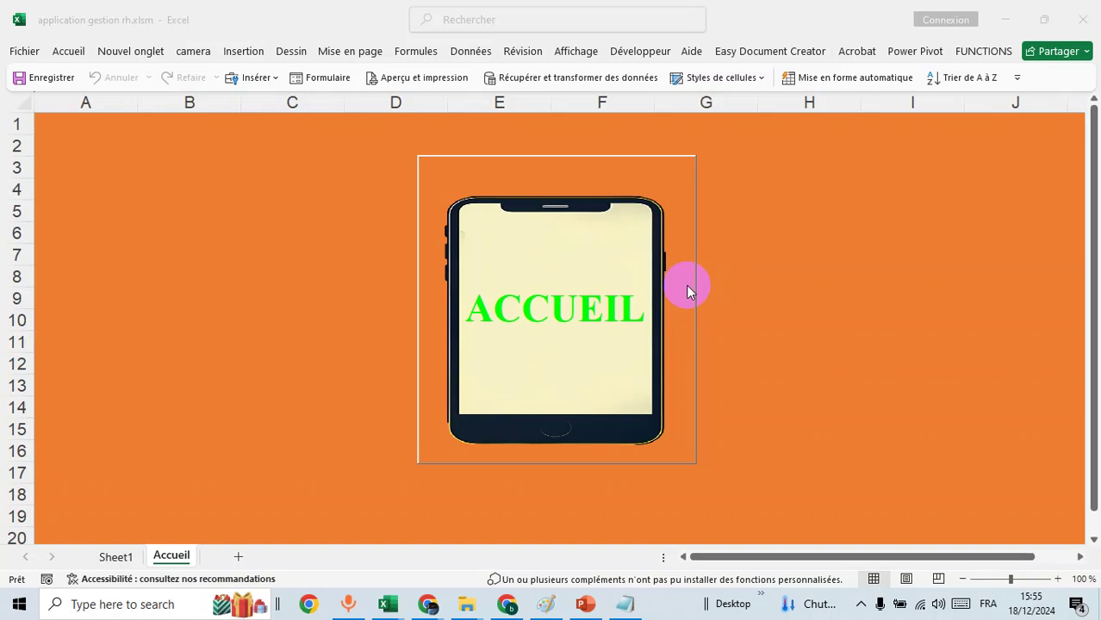
# Focus the workbook and open the Informations employee form from the ACCUEIL shape.
pyautogui.click(778, 246)
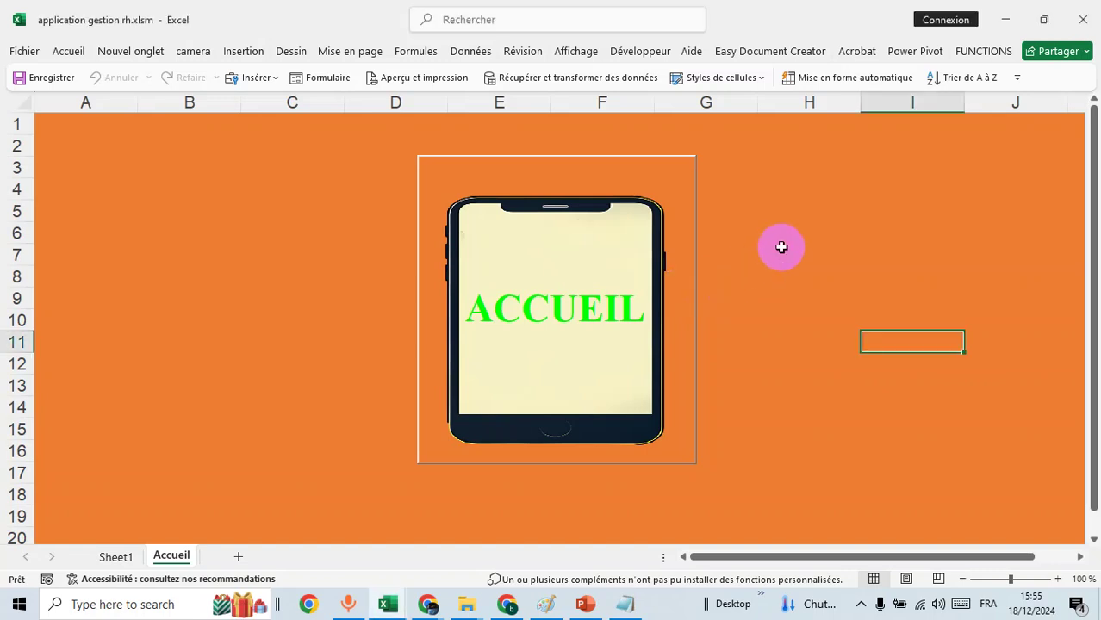
pyautogui.click(629, 317)
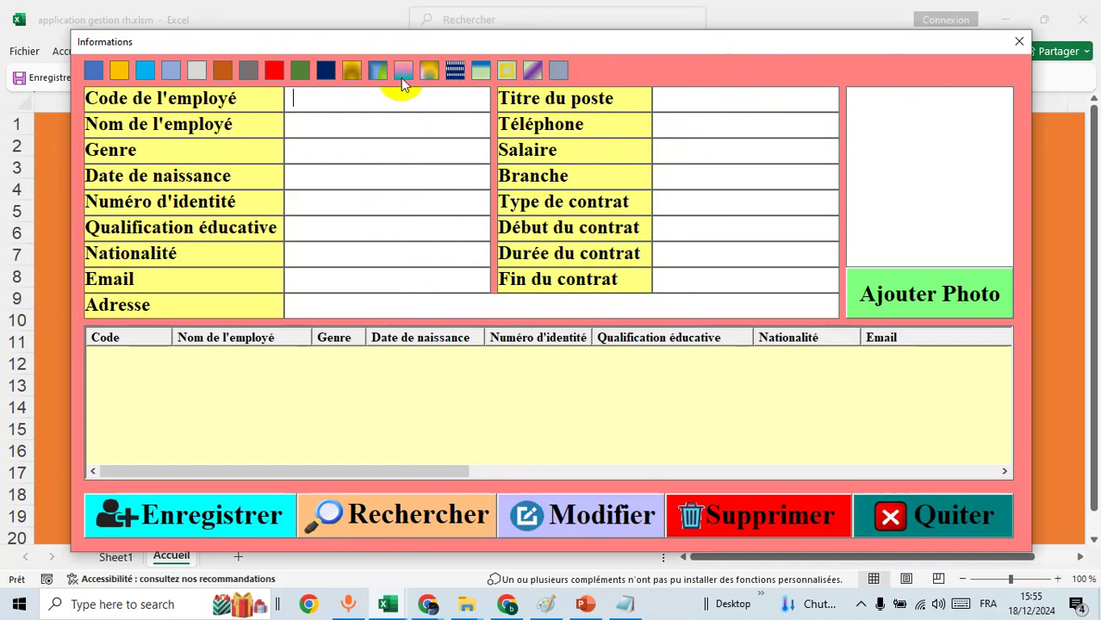
# Cycle the form background through each palette colour, gradient and dashed pattern, ending plain grey.
pyautogui.click(120, 70)
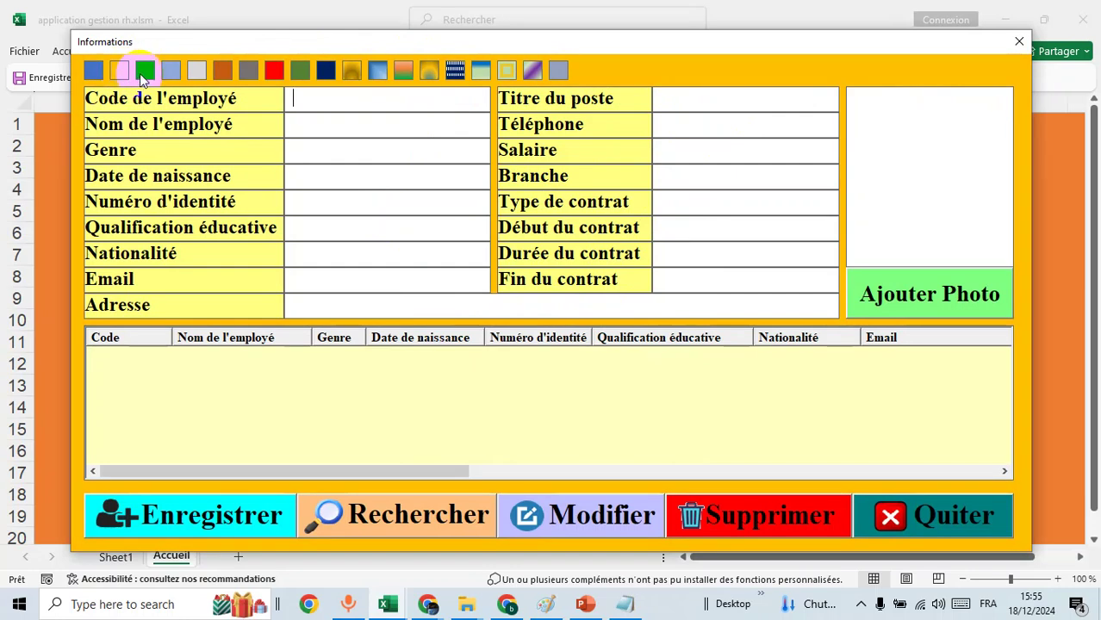
pyautogui.click(147, 74)
pyautogui.click(171, 74)
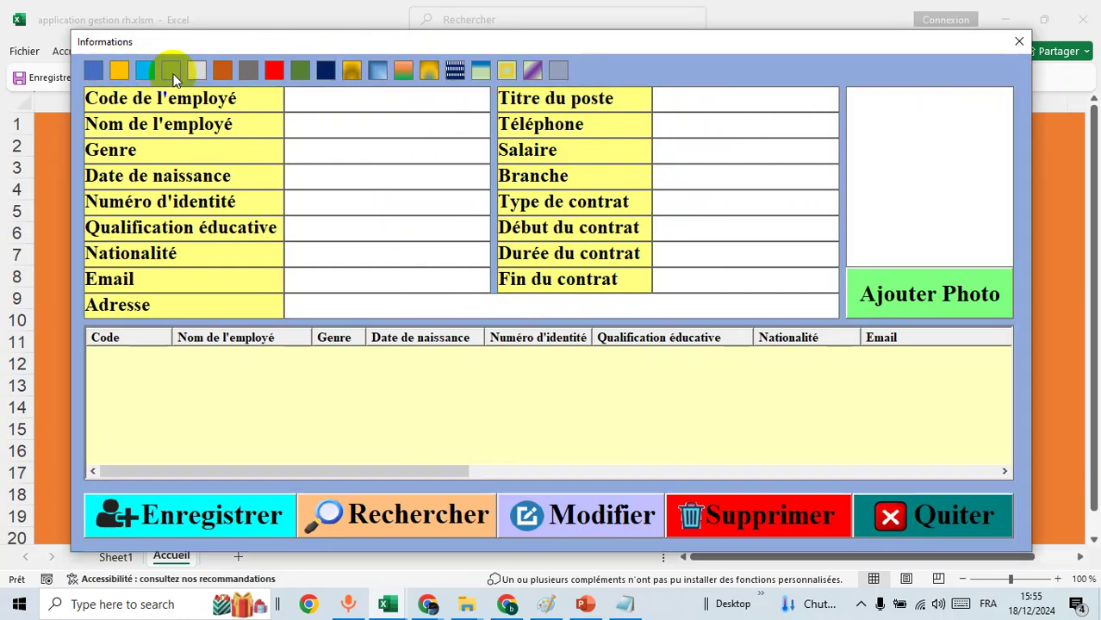
pyautogui.click(195, 72)
pyautogui.click(224, 71)
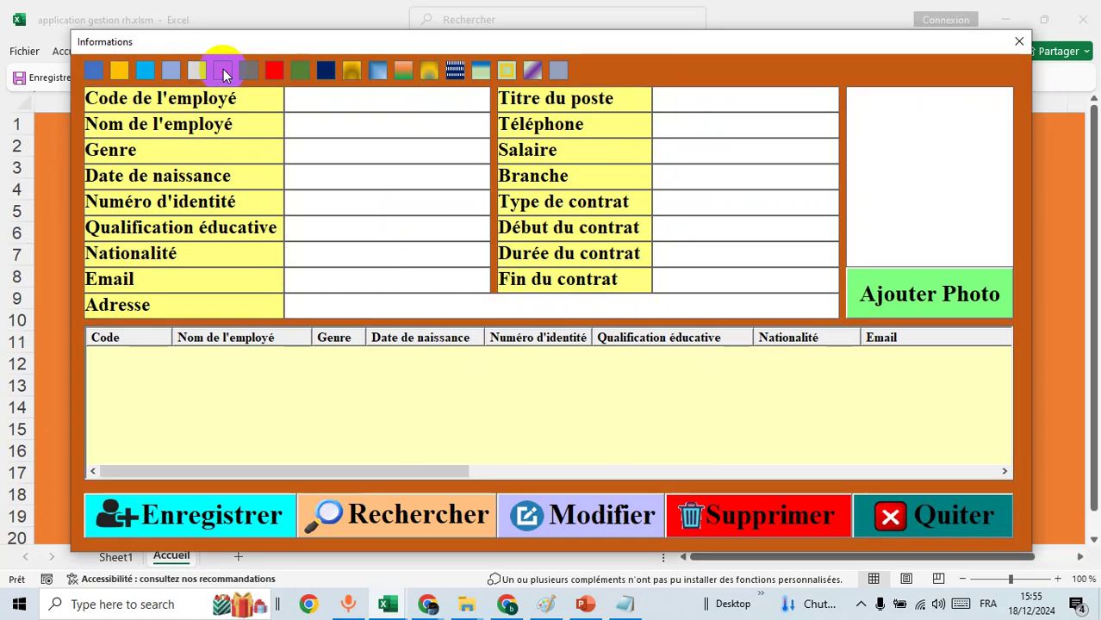
pyautogui.click(250, 72)
pyautogui.click(274, 72)
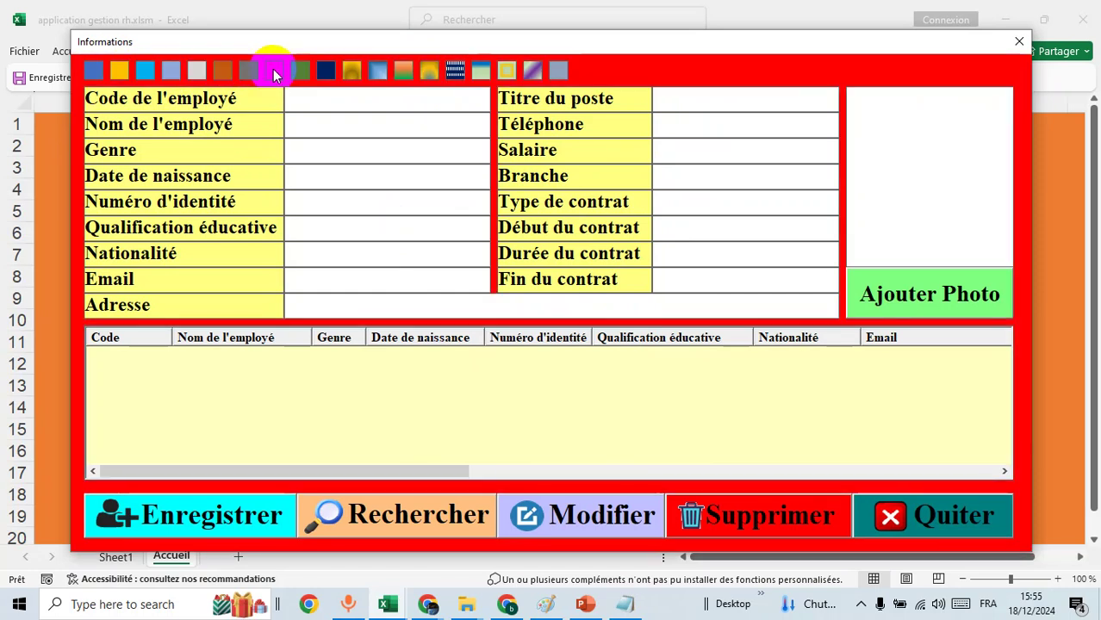
pyautogui.click(301, 74)
pyautogui.click(326, 72)
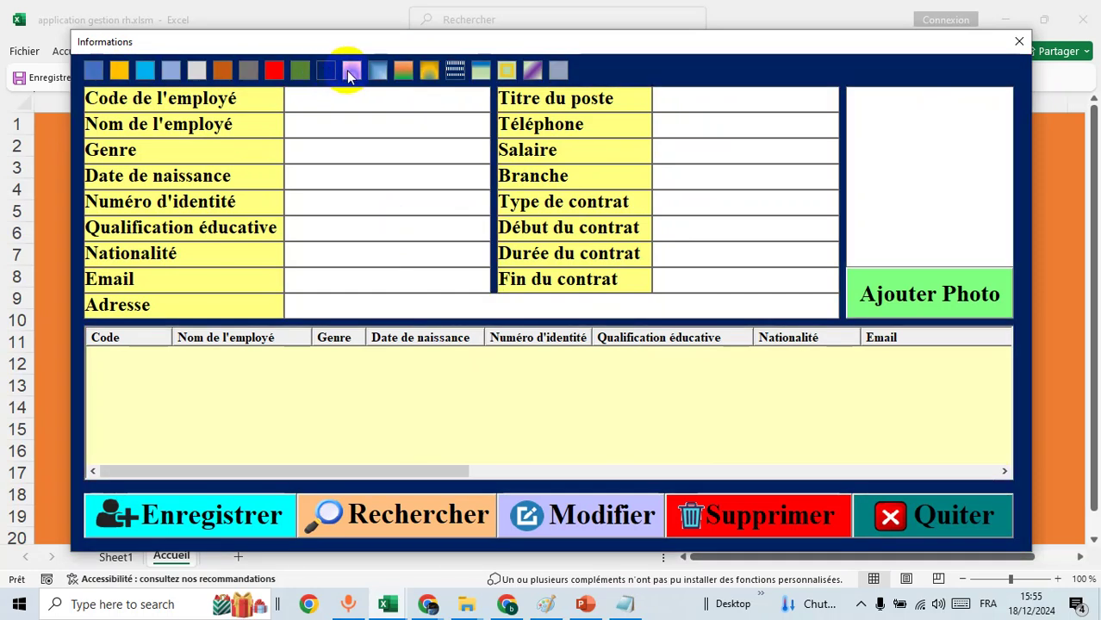
pyautogui.click(351, 72)
pyautogui.click(379, 74)
pyautogui.click(403, 71)
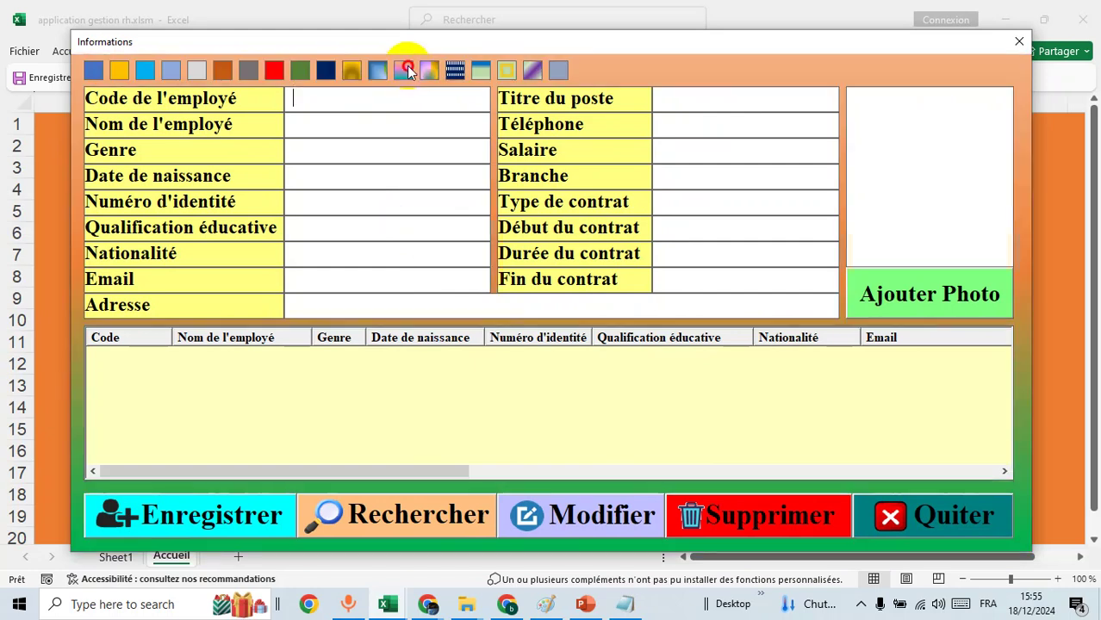
pyautogui.click(429, 72)
pyautogui.click(451, 74)
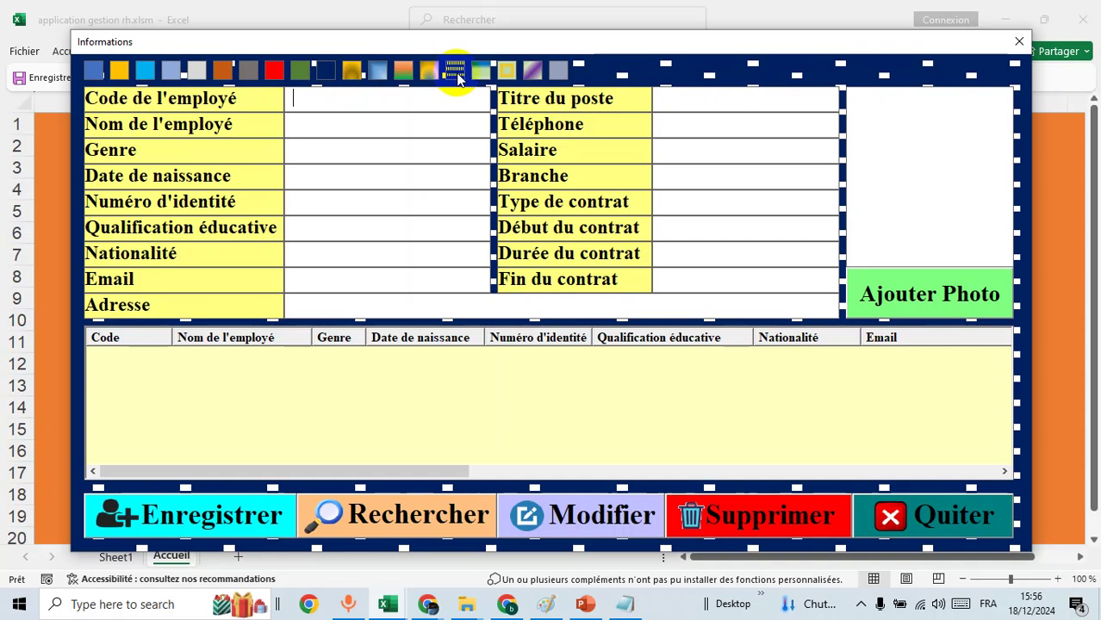
pyautogui.click(508, 73)
pyautogui.click(532, 73)
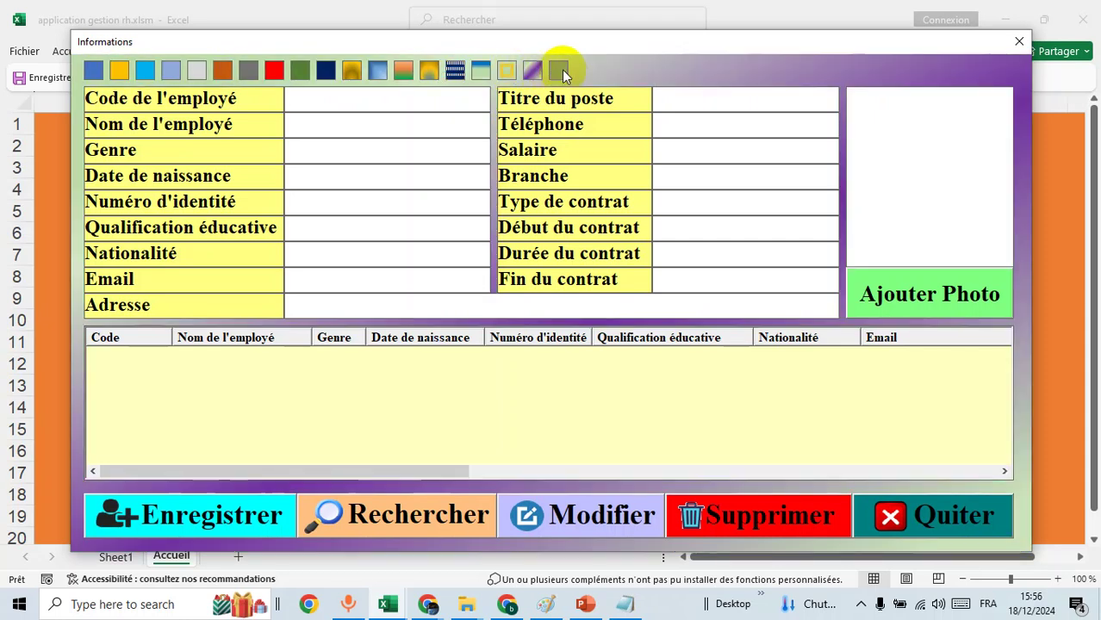
pyautogui.click(558, 73)
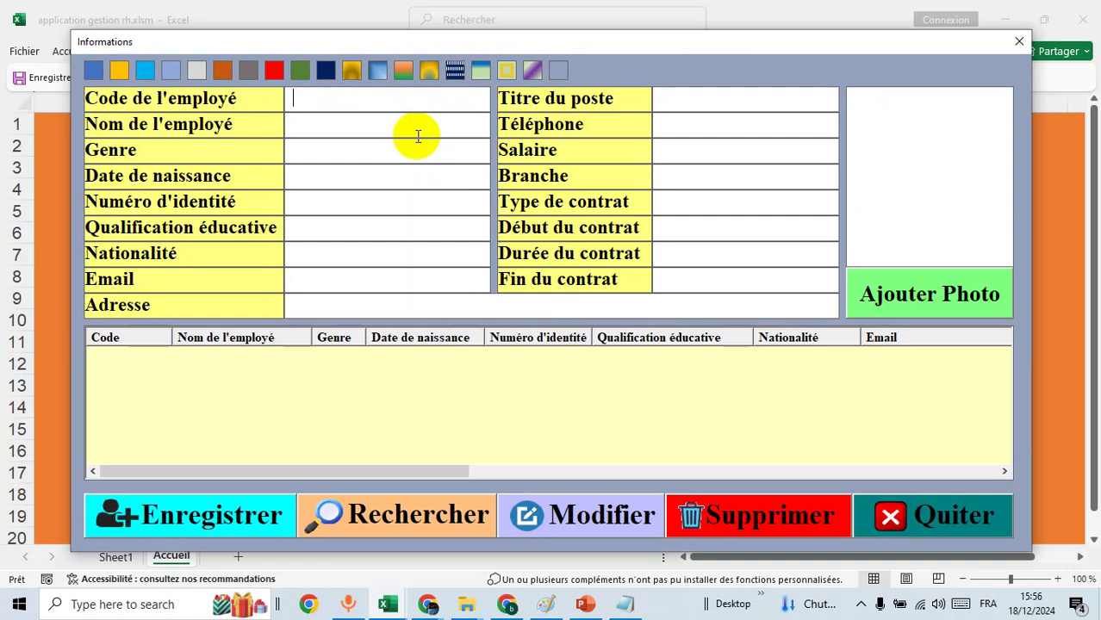
# Enter the employee code and the employee's full name.
pyautogui.write('emp')
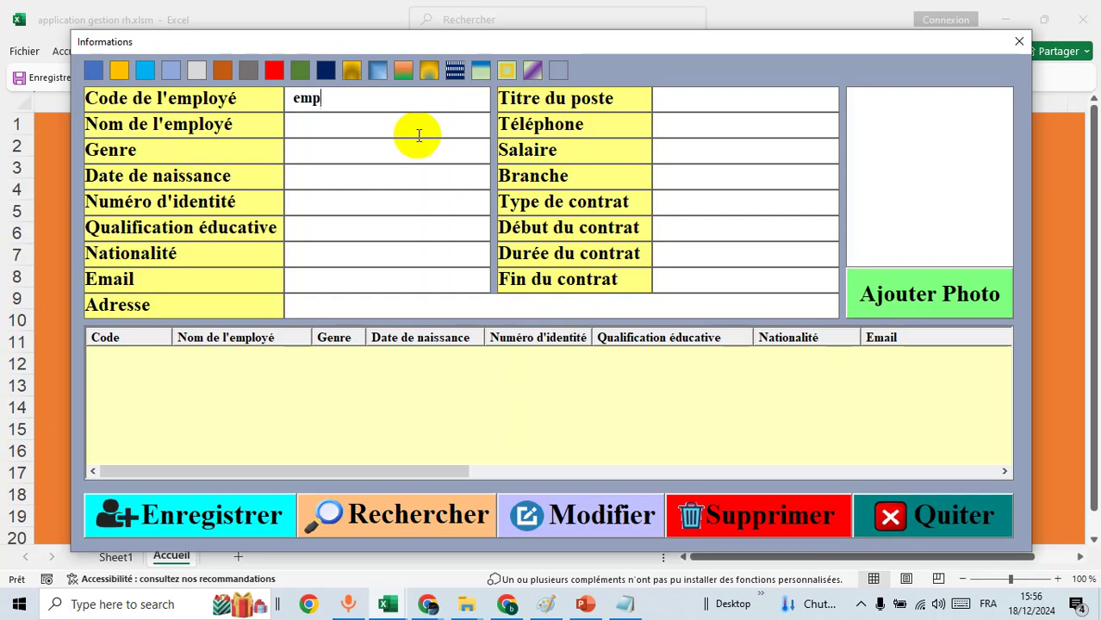
pyautogui.write('001')
pyautogui.click(399, 128)
pyautogui.write('J')
pyautogui.write('ean ')
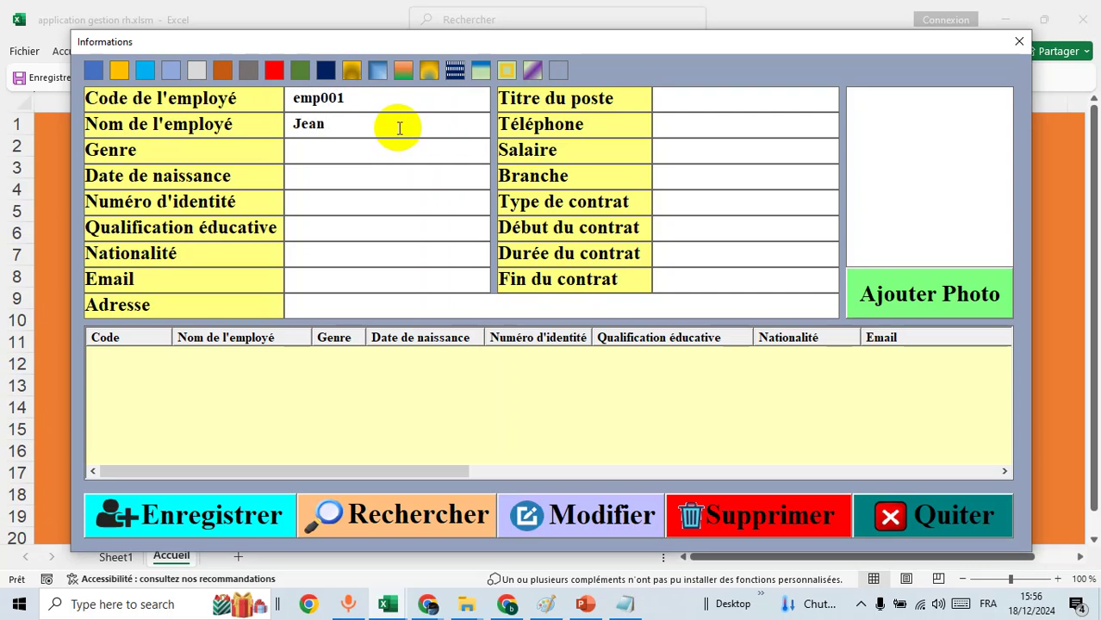
pyautogui.write('Dupont')
# Set gender to Masculin and date of birth to 15/03/1985.
pyautogui.press('Tab')
pyautogui.write('m')
pyautogui.press('BackSpace')
pyautogui.write('M')
pyautogui.write('asculin')
pyautogui.press('Tab')
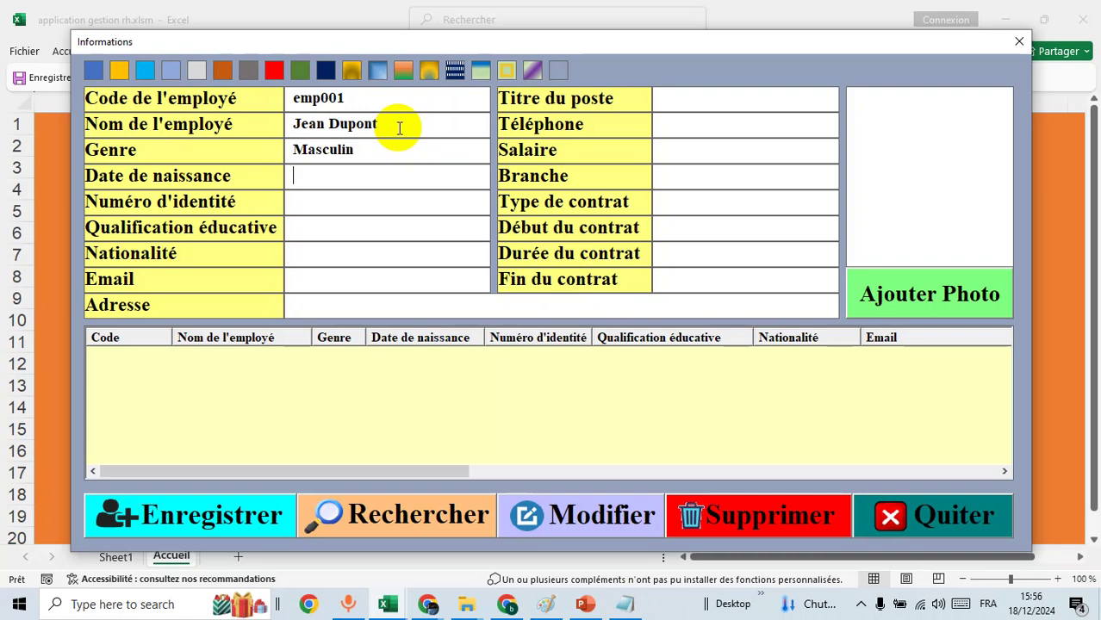
pyautogui.write('15/03/')
pyautogui.write('1985')
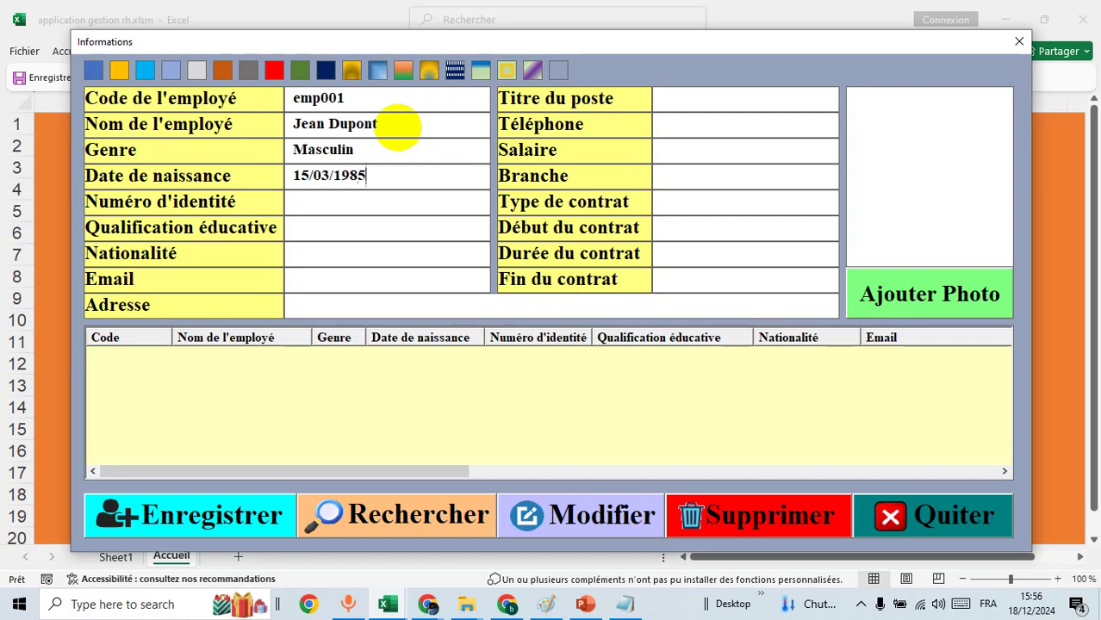
# Enter the identity number, replacing its digits 326 with 000.
pyautogui.press('Tab')
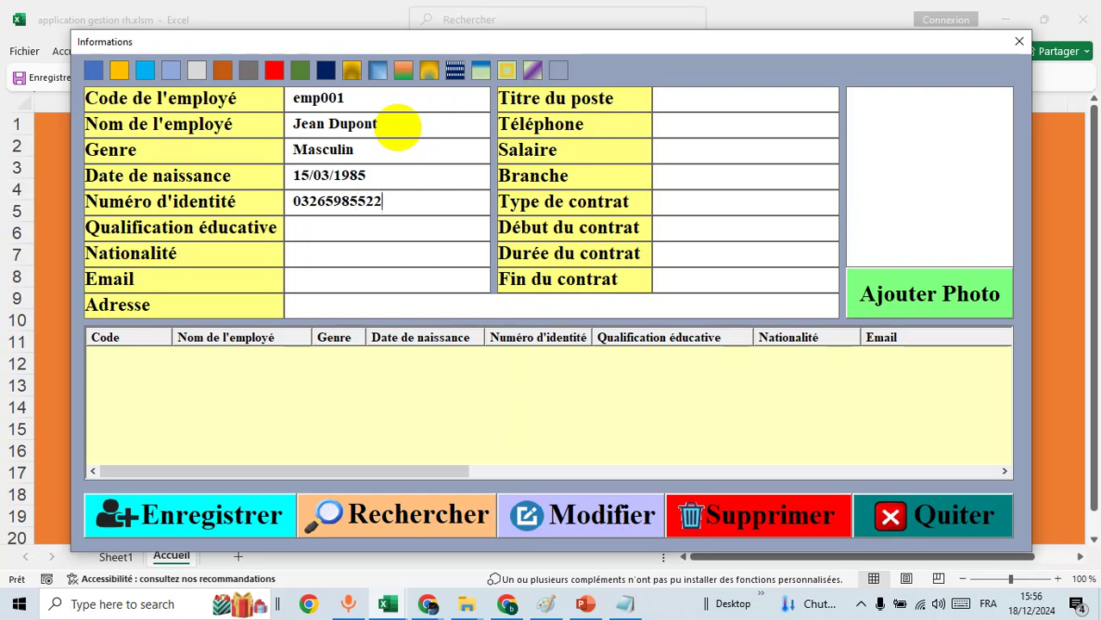
pyautogui.moveTo(327, 202); pyautogui.dragTo(303, 199)
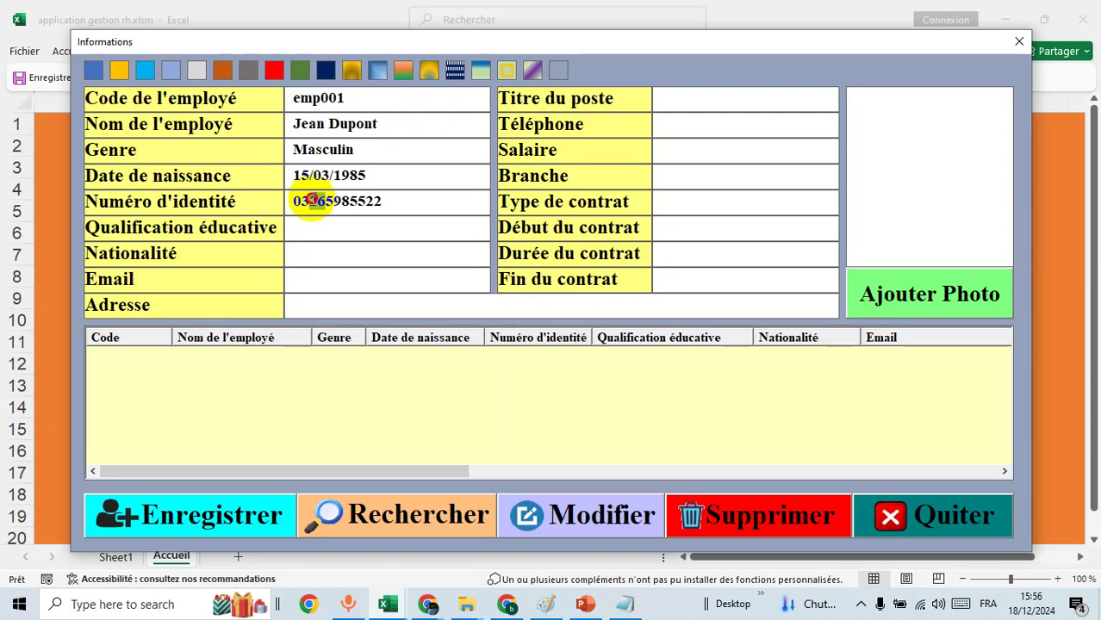
pyautogui.write('000')
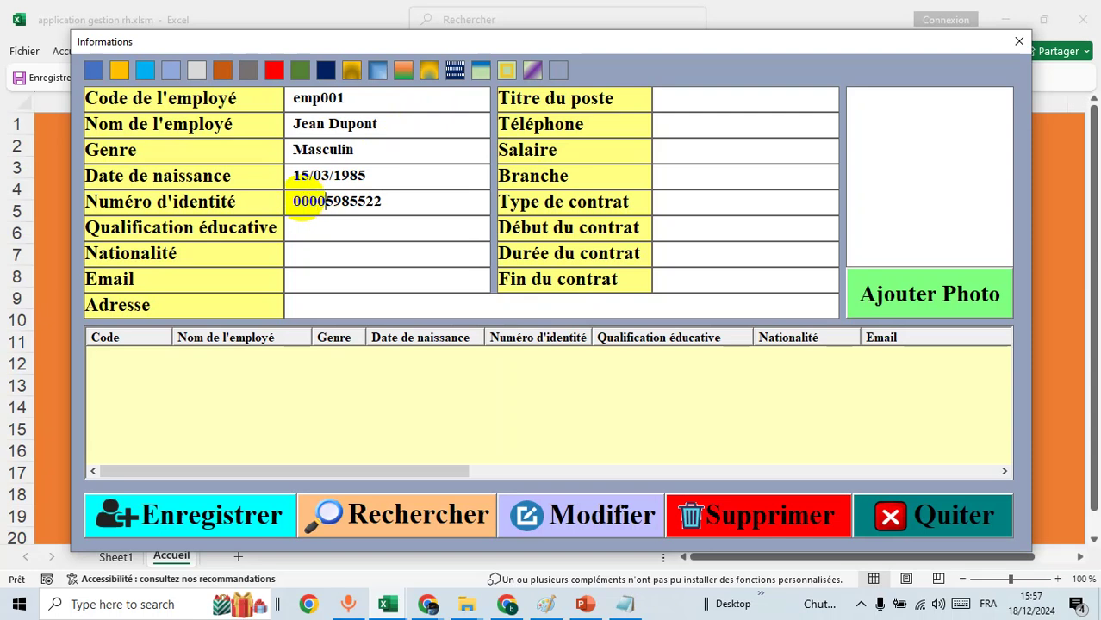
pyautogui.click(337, 225)
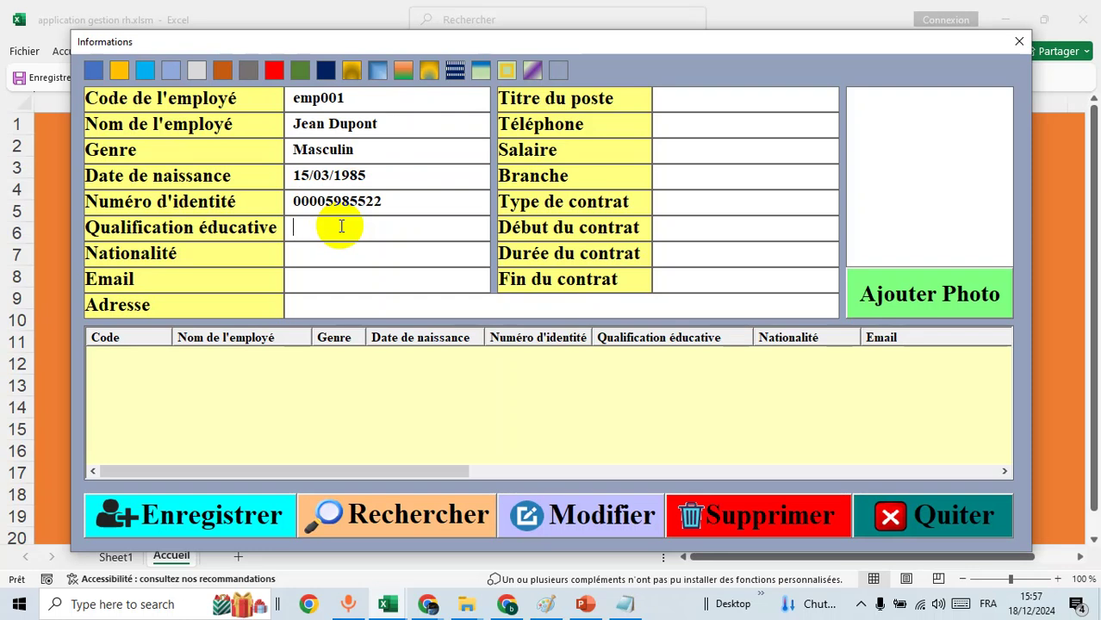
# Fill qualification 'licence en informatique', nationality 'française' and the employee's e-mail.
pyautogui.write('licence ')
pyautogui.write('en infor')
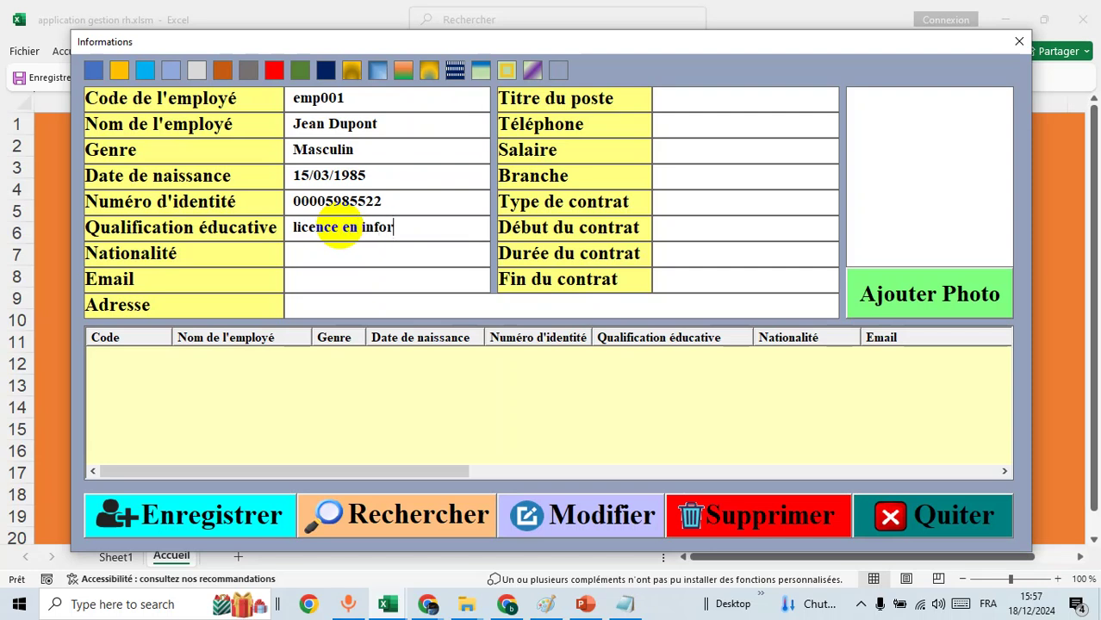
pyautogui.write('matique')
pyautogui.press('Tab')
pyautogui.write('fra')
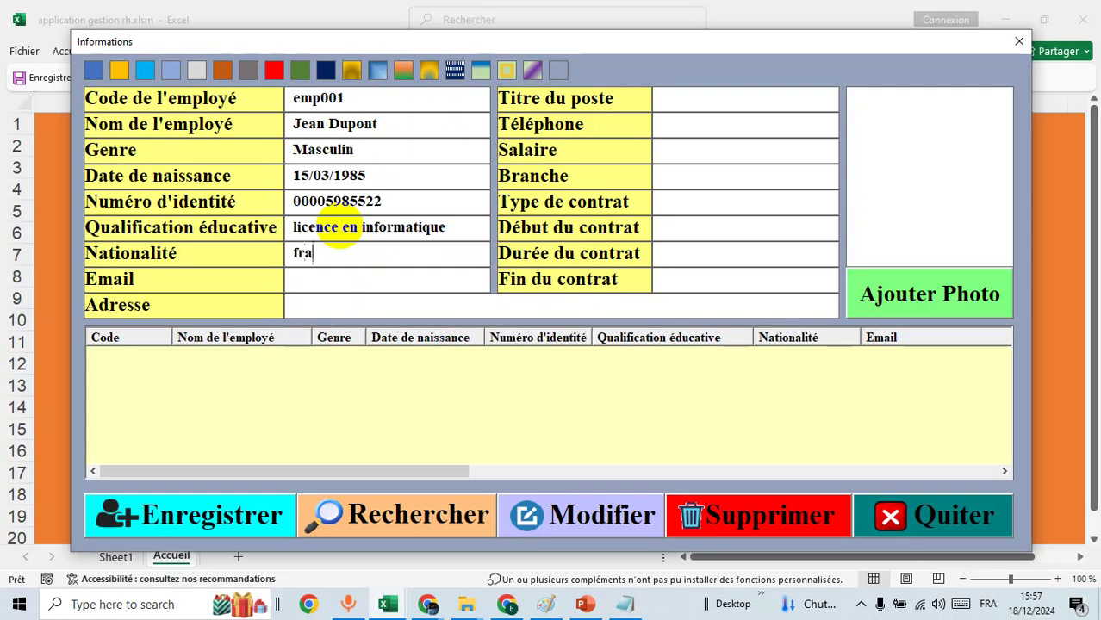
pyautogui.write('n')
pyautogui.write('çaise')
pyautogui.click(356, 279)
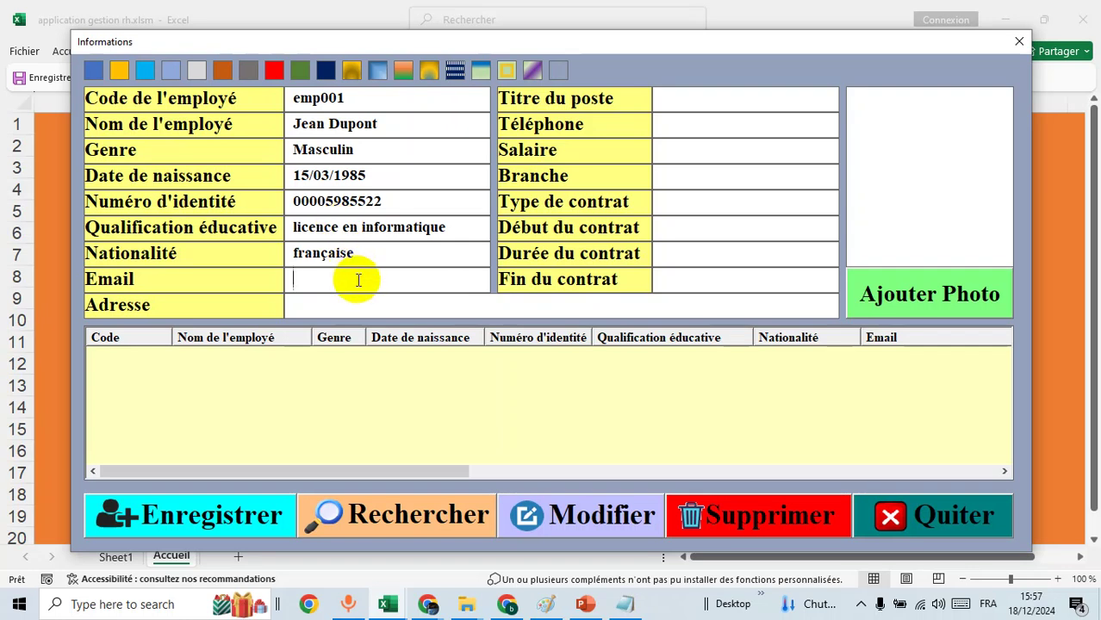
pyautogui.write('ja')
pyautogui.write('e')
pyautogui.press('BackSpace')
pyautogui.press('BackSpace')
# Enter the employee's postal address and job title Développeur.
pyautogui.click(360, 304)
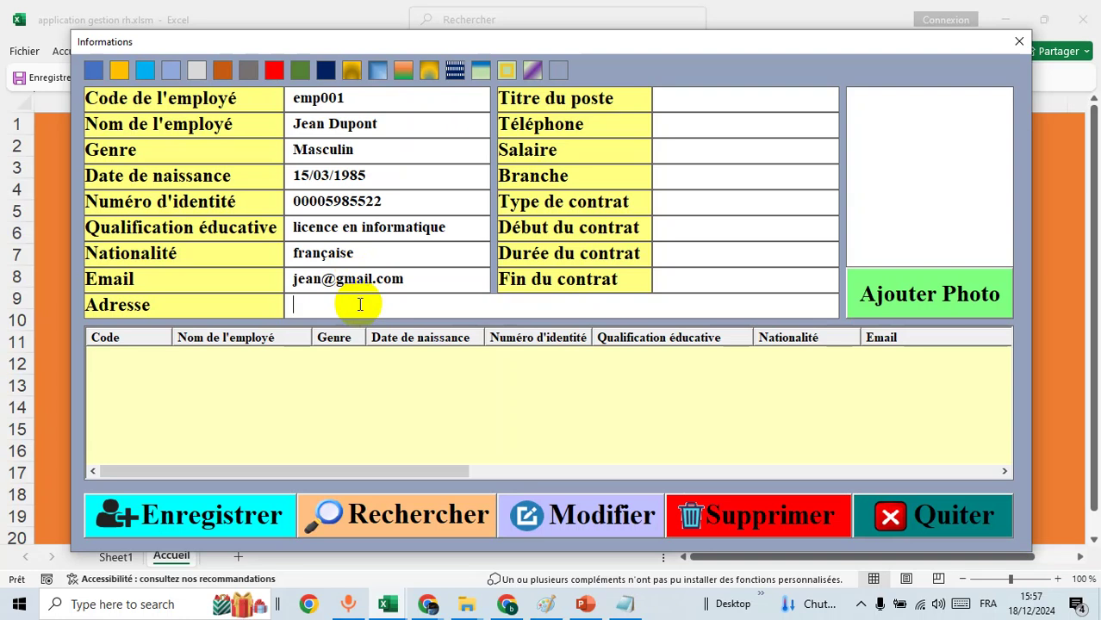
pyautogui.write('123')
pyautogui.write(' rue de la paix')
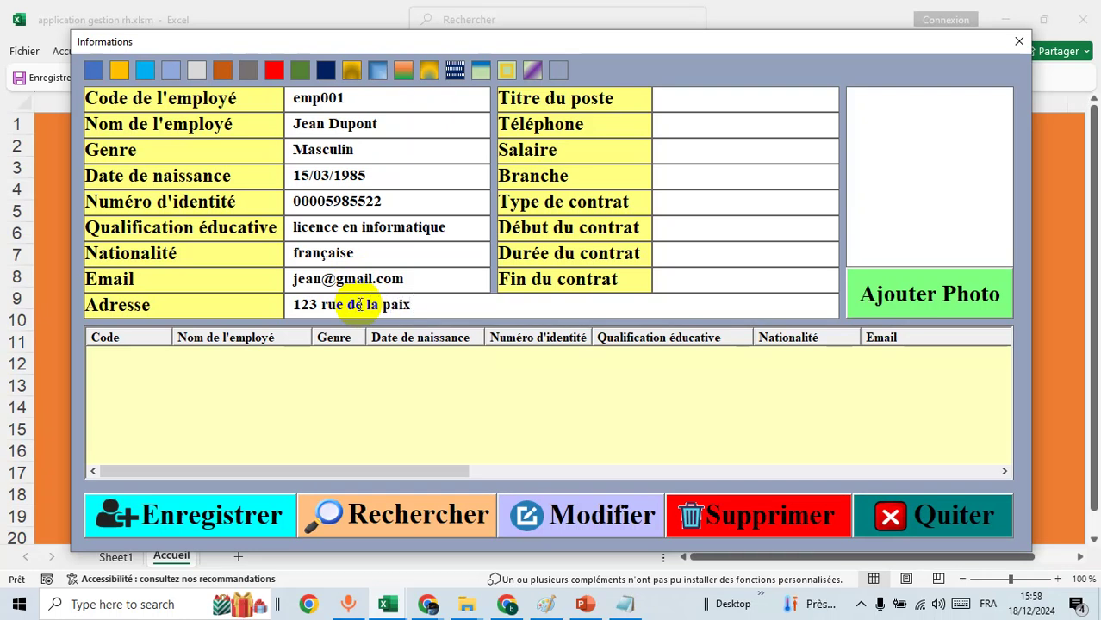
pyautogui.write(' Paris')
pyautogui.press('Tab')
pyautogui.write('Dé')
pyautogui.write('veloppeur')
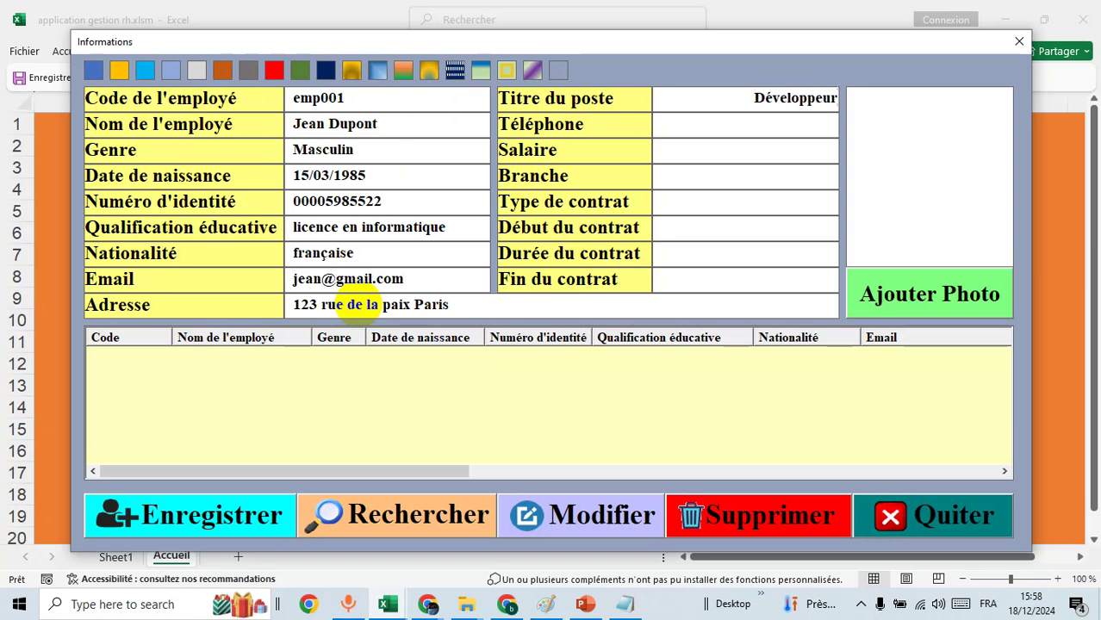
# Enter the employee's phone number and salary 3000.
pyautogui.press('Tab')
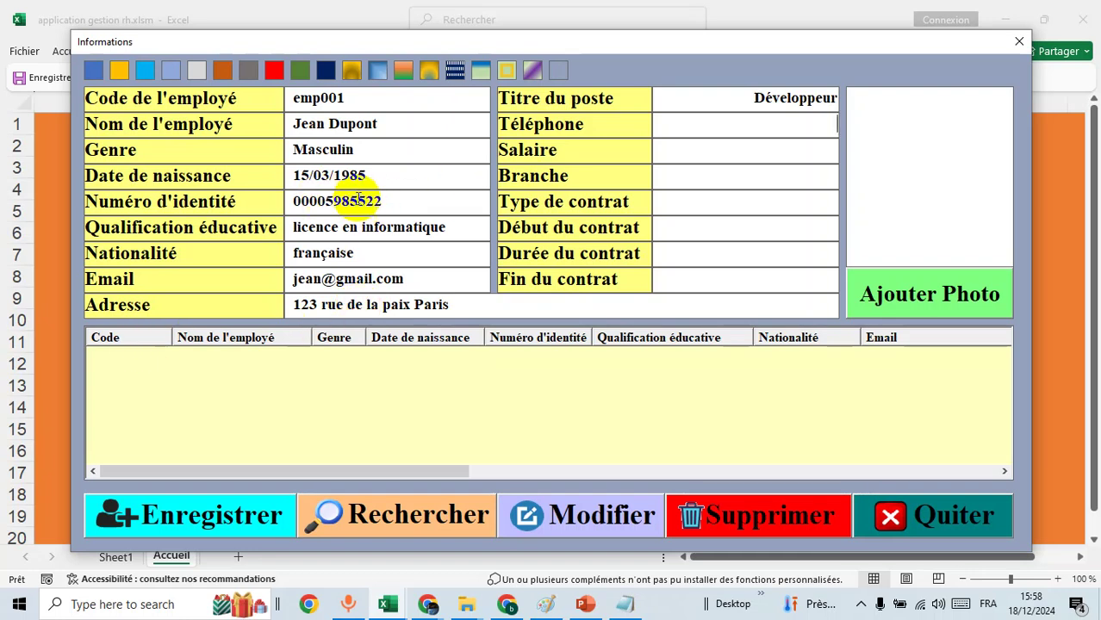
pyautogui.moveTo(395, 201); pyautogui.dragTo(310, 206)
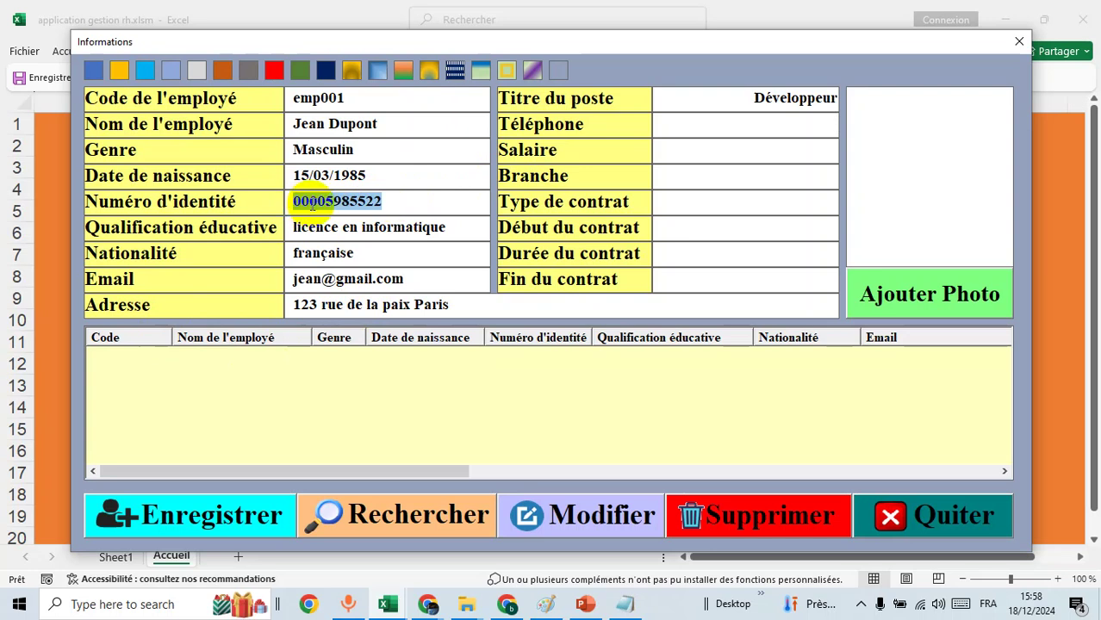
pyautogui.click(791, 129)
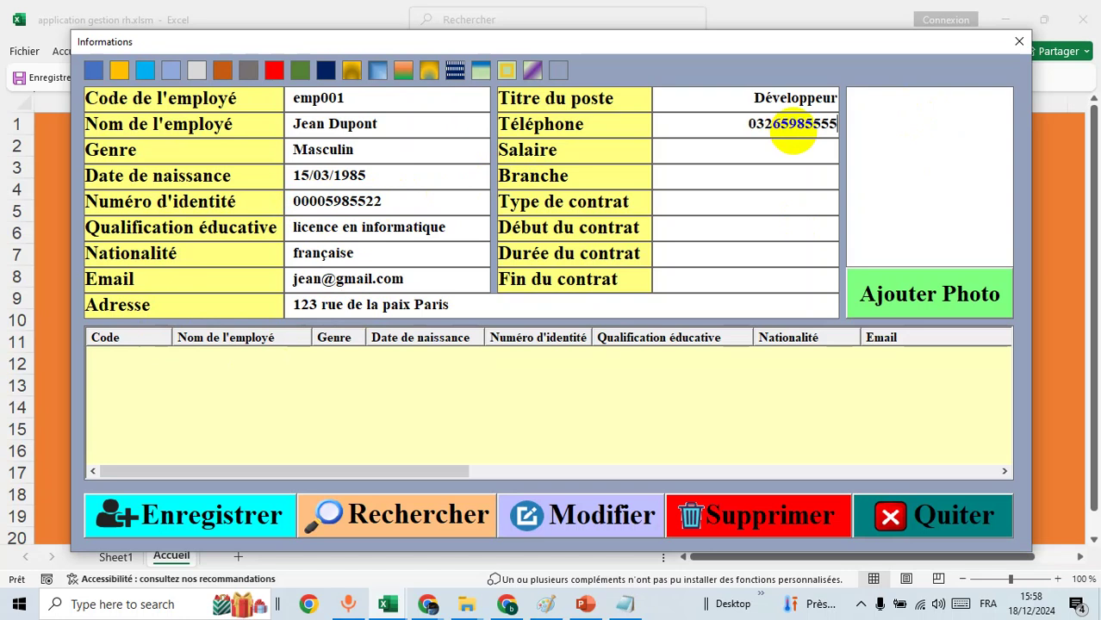
pyautogui.click(784, 146)
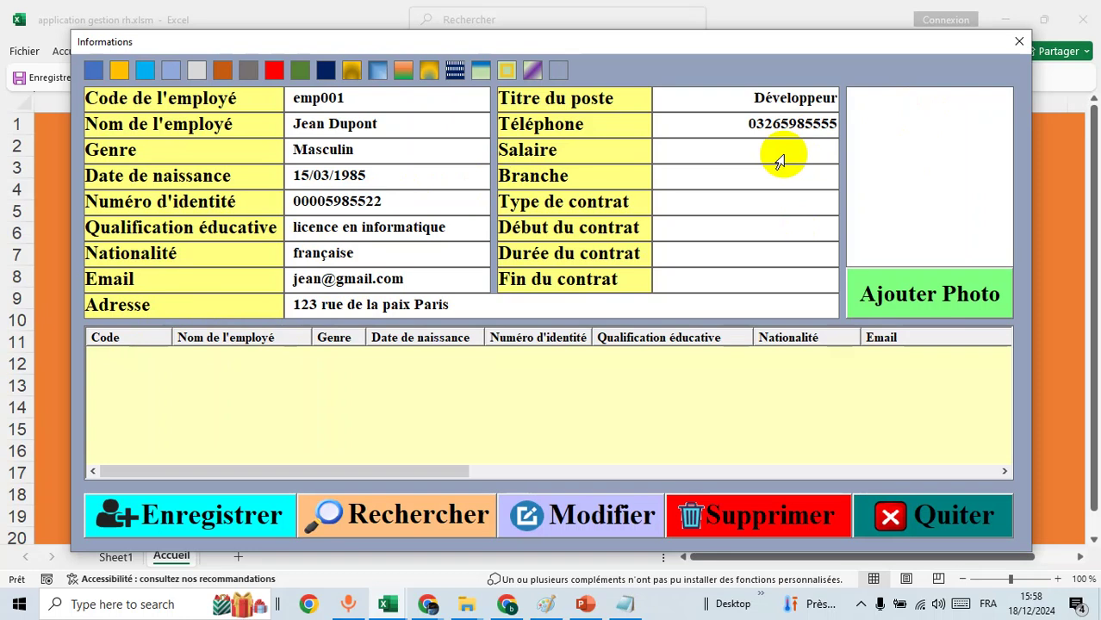
pyautogui.write('3000')
# Set branch Informatique and a 12-month CDI contract starting 01/01/2024.
pyautogui.click(779, 183)
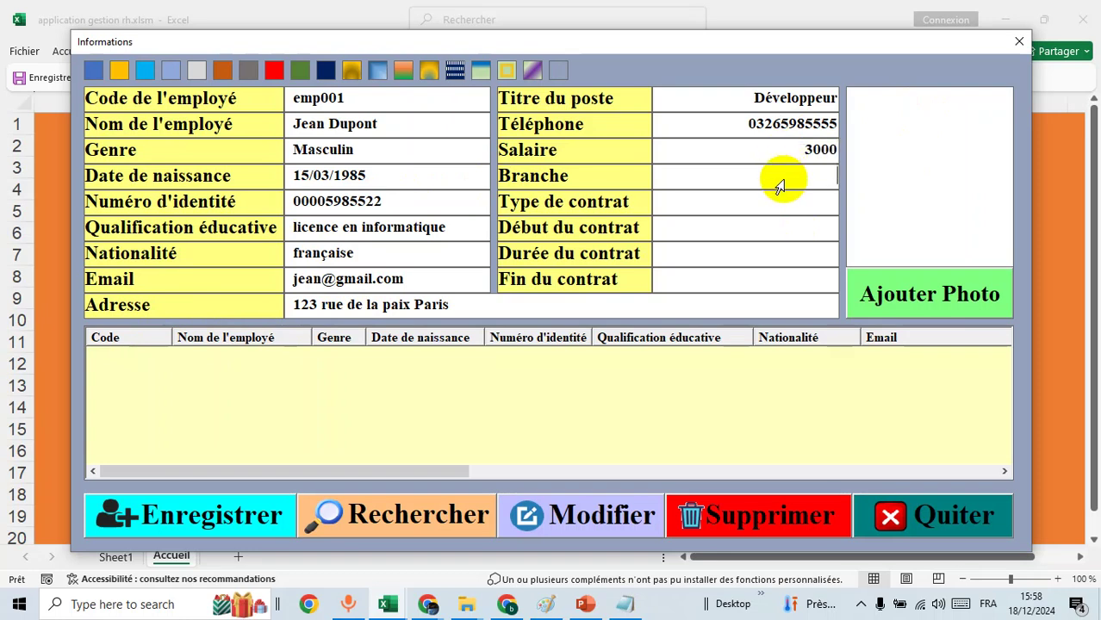
pyautogui.write('Informatique')
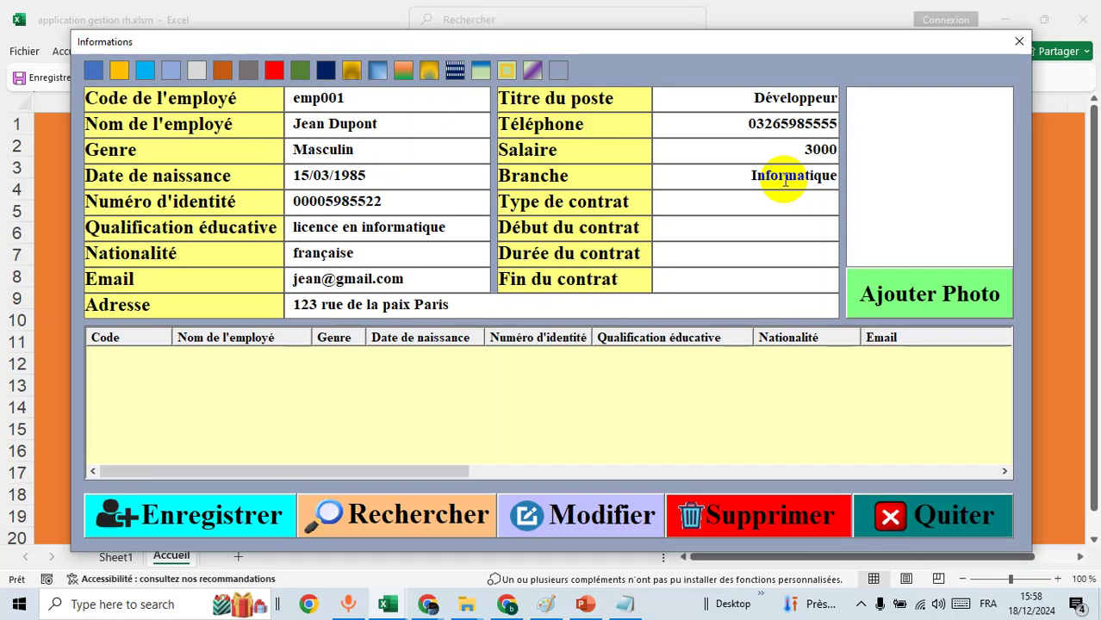
pyautogui.write('CDI')
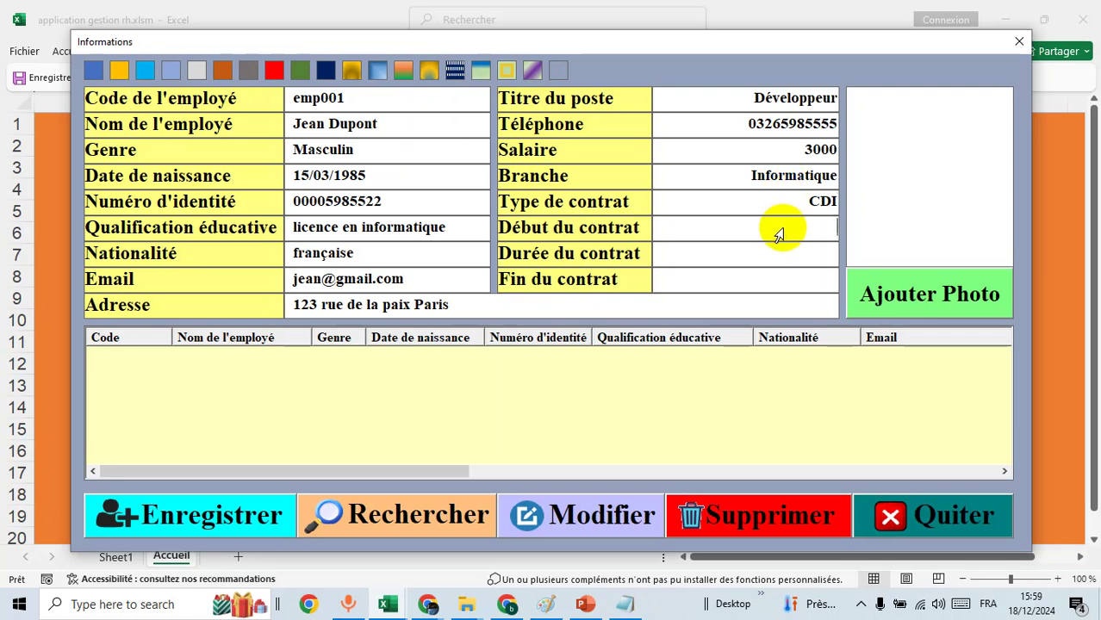
pyautogui.press('Tab')
pyautogui.write('01/01/')
pyautogui.write('2024')
pyautogui.click(787, 257)
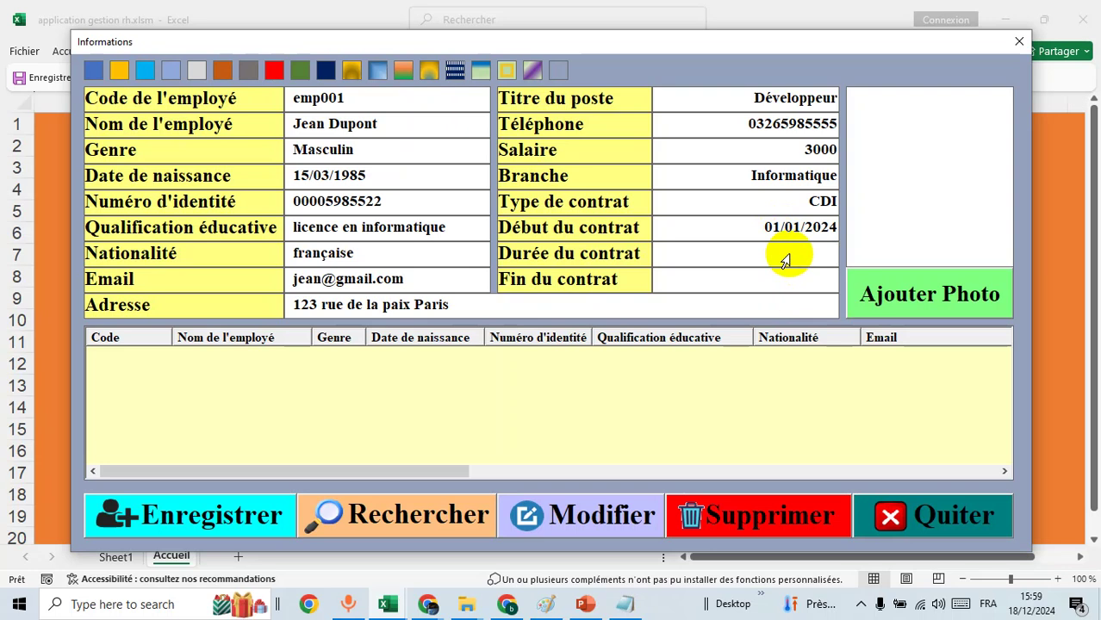
pyautogui.write('12')
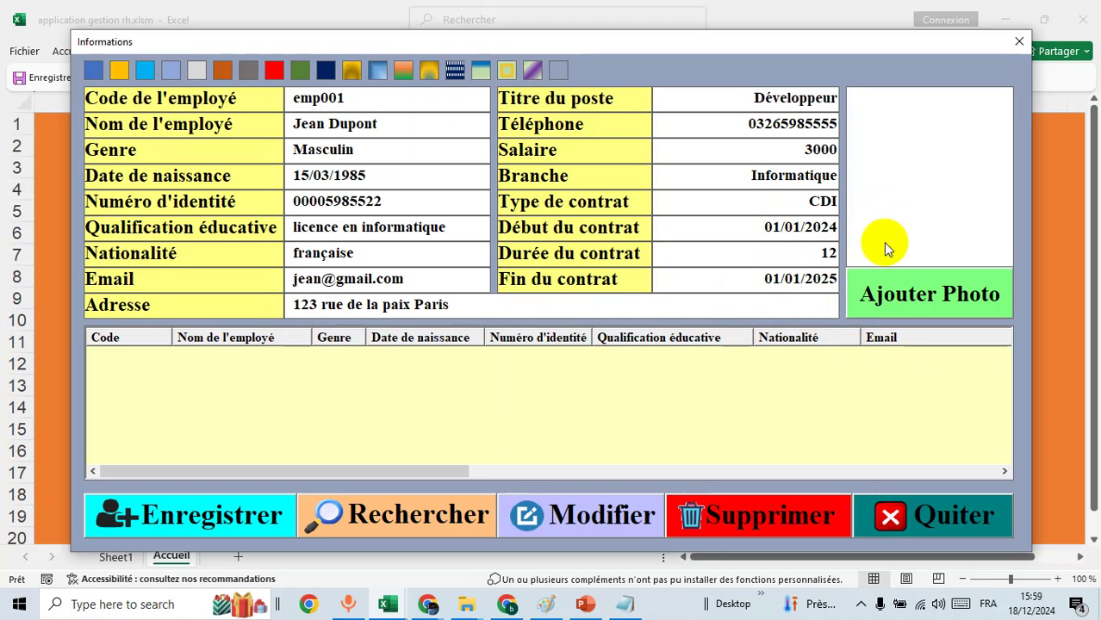
# Add créer un tableau sur excel.jpg from folder 2 as the employee photo.
pyautogui.click(945, 307)
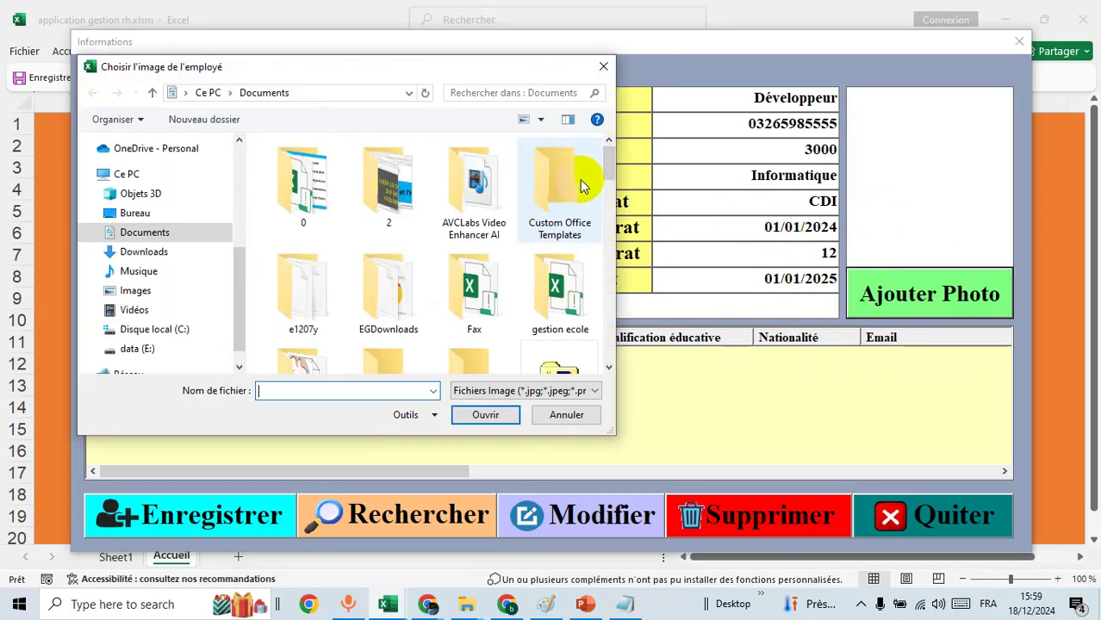
pyautogui.doubleClick(413, 185)
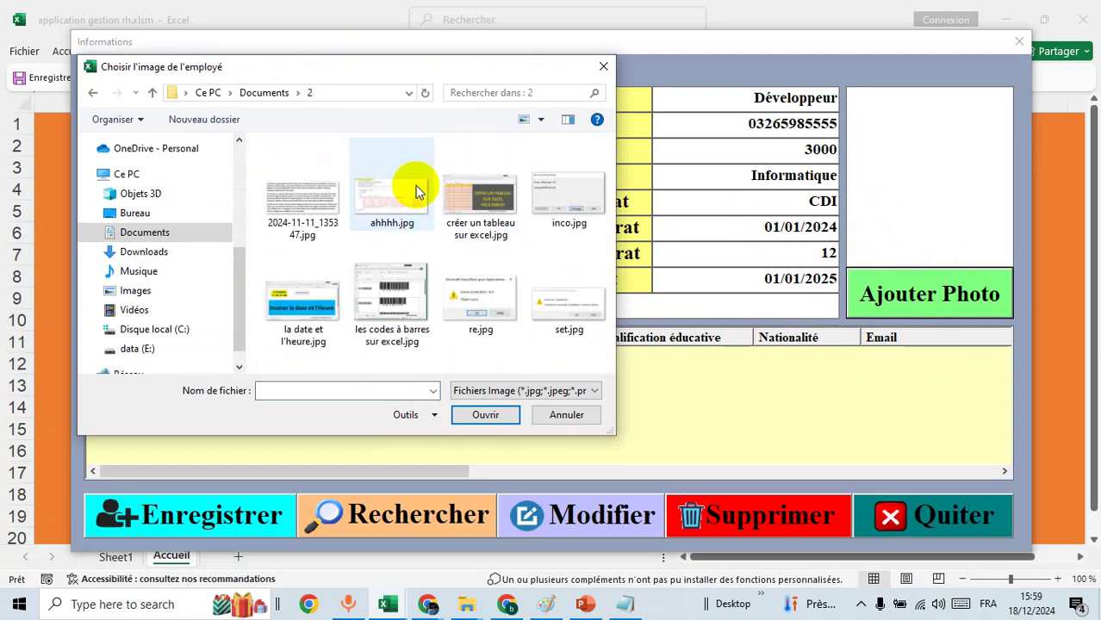
pyautogui.click(483, 201)
pyautogui.click(486, 413)
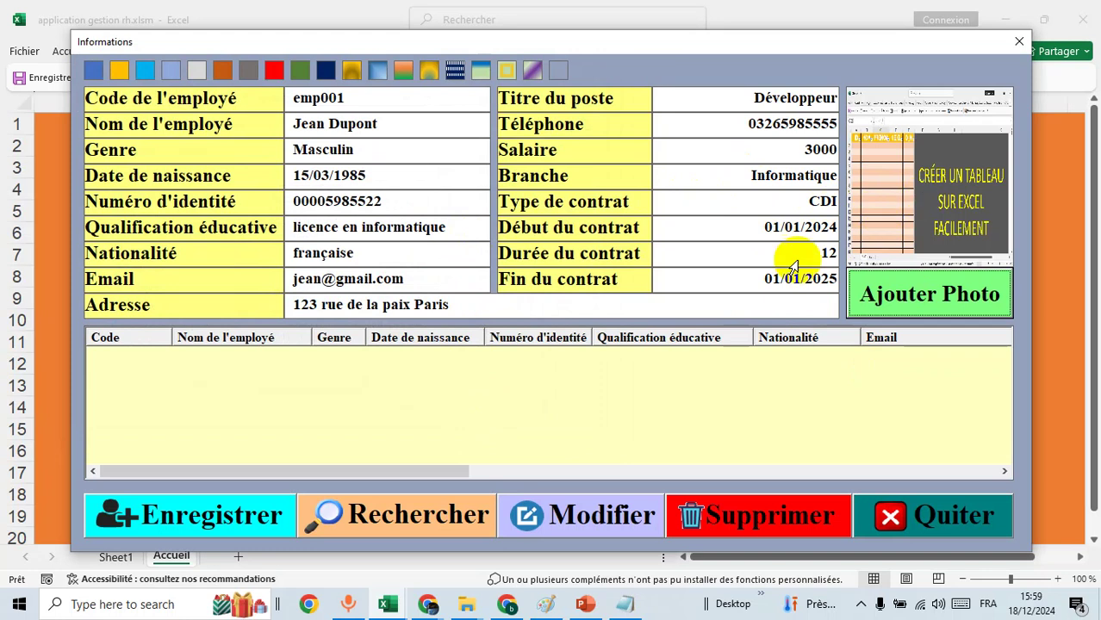
# Save the new employee record with Enregistrer and dismiss the success message.
pyautogui.click(245, 513)
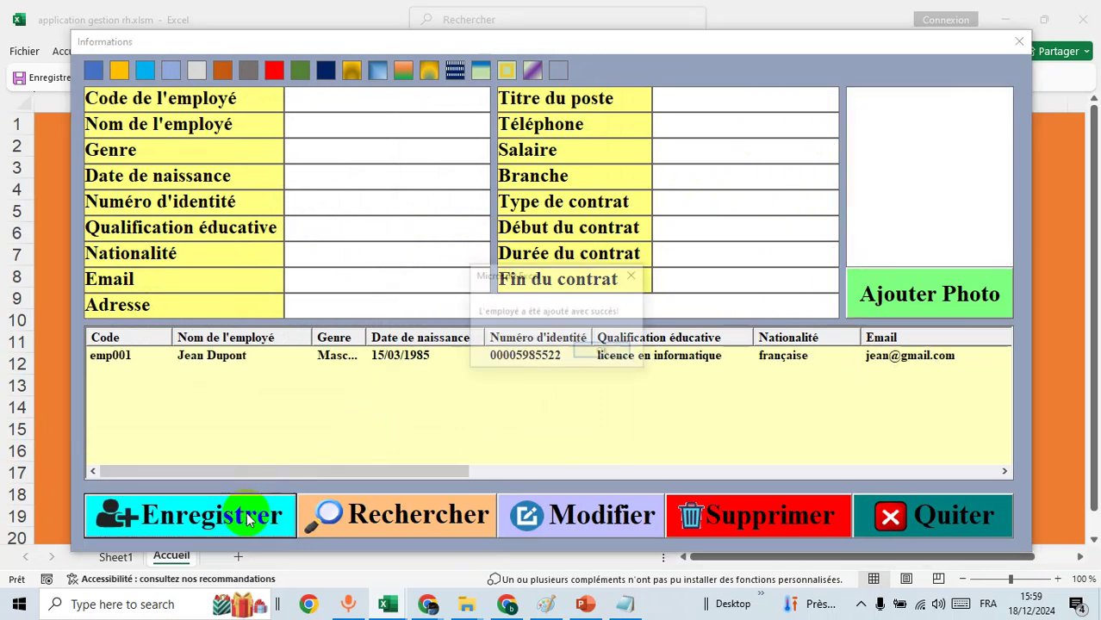
pyautogui.click(603, 354)
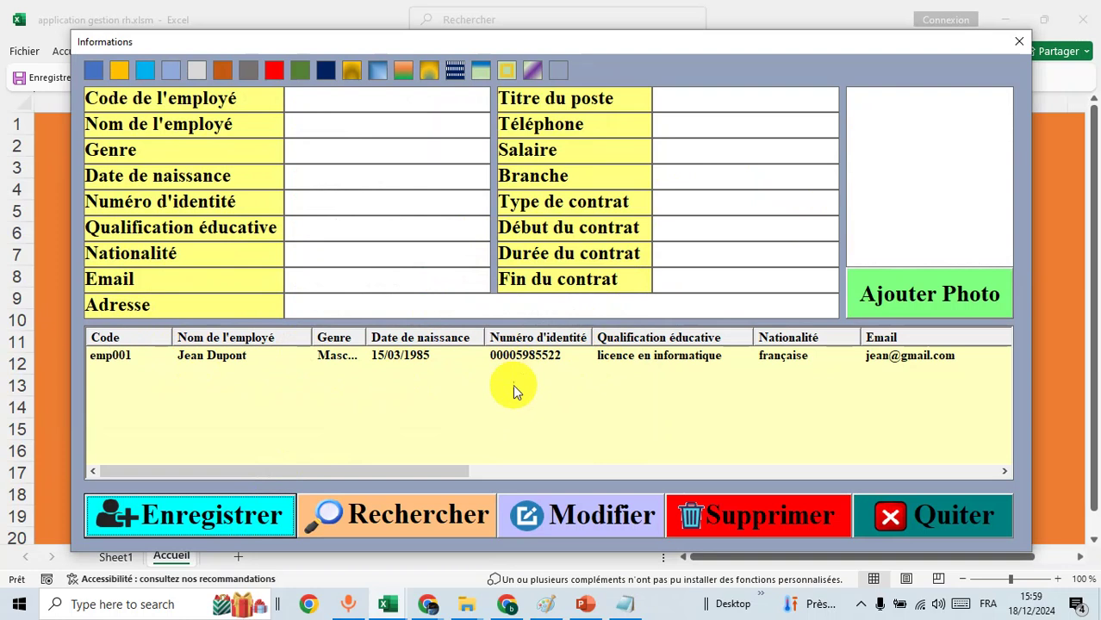
pyautogui.click(409, 523)
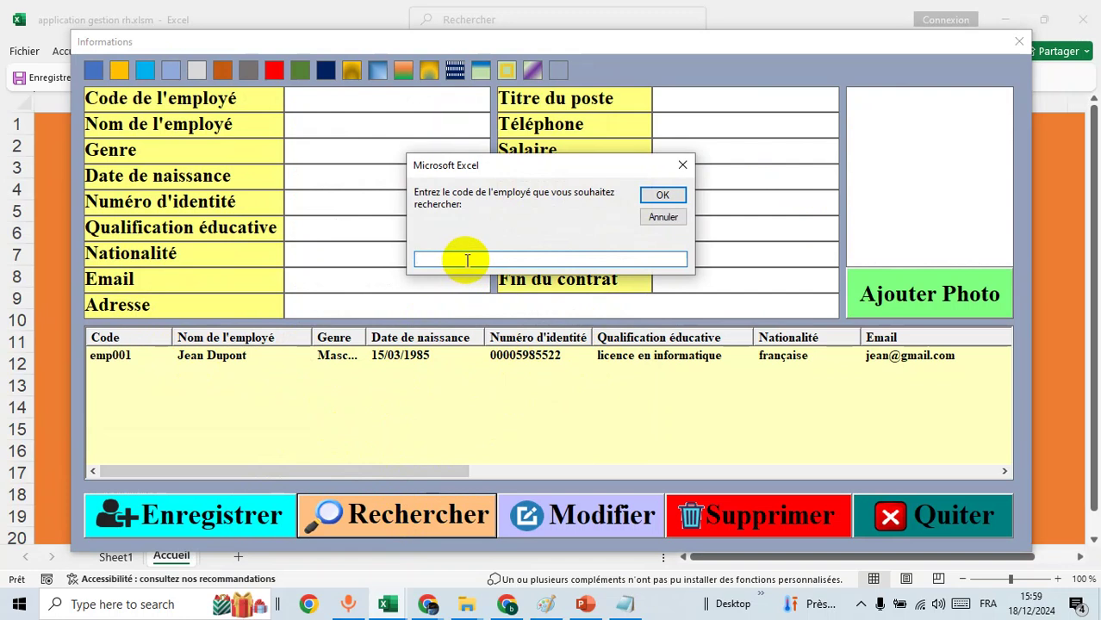
# Enter the employee code in the search prompt to reload the saved record.
pyautogui.write('emp001')
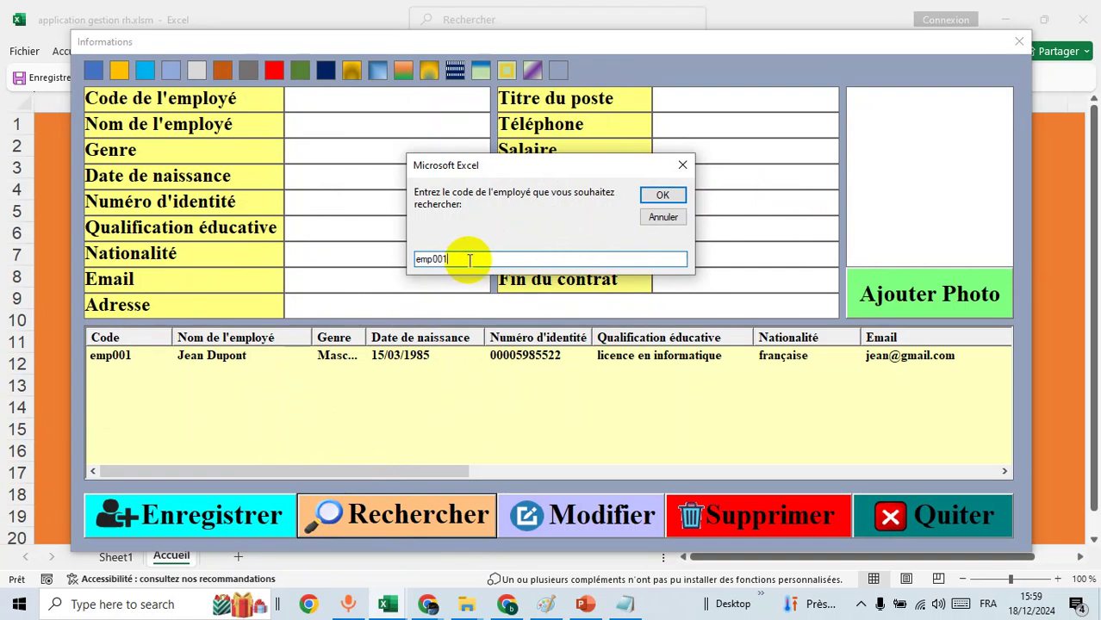
pyautogui.click(658, 197)
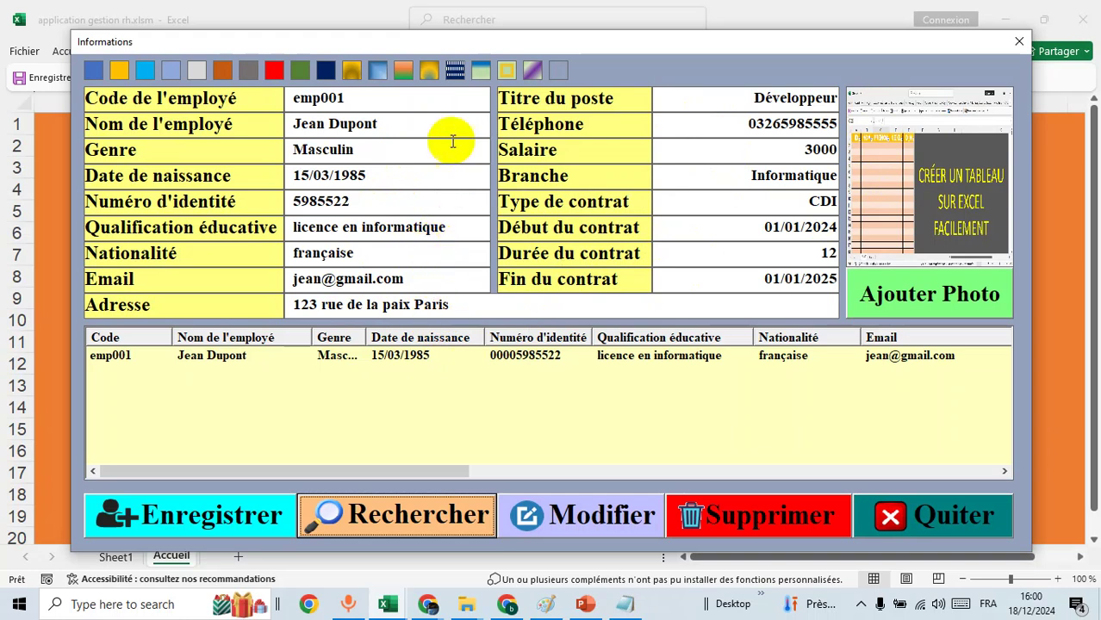
# Replace the employee's name, select its list row and save the change with Modifier.
pyautogui.moveTo(393, 132); pyautogui.dragTo(191, 128)
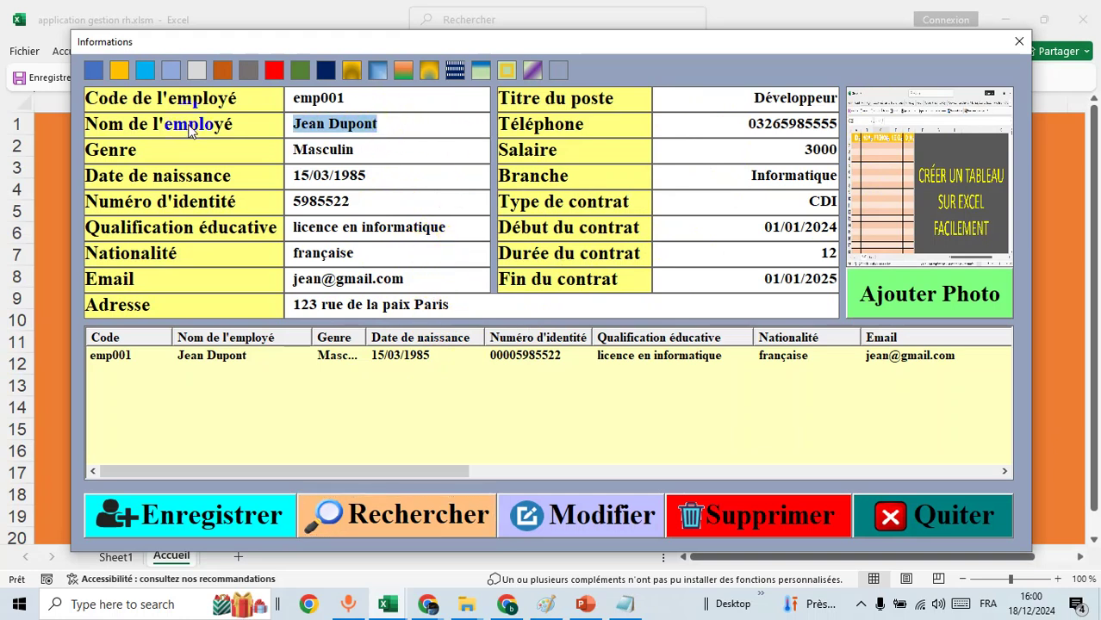
pyautogui.write('E')
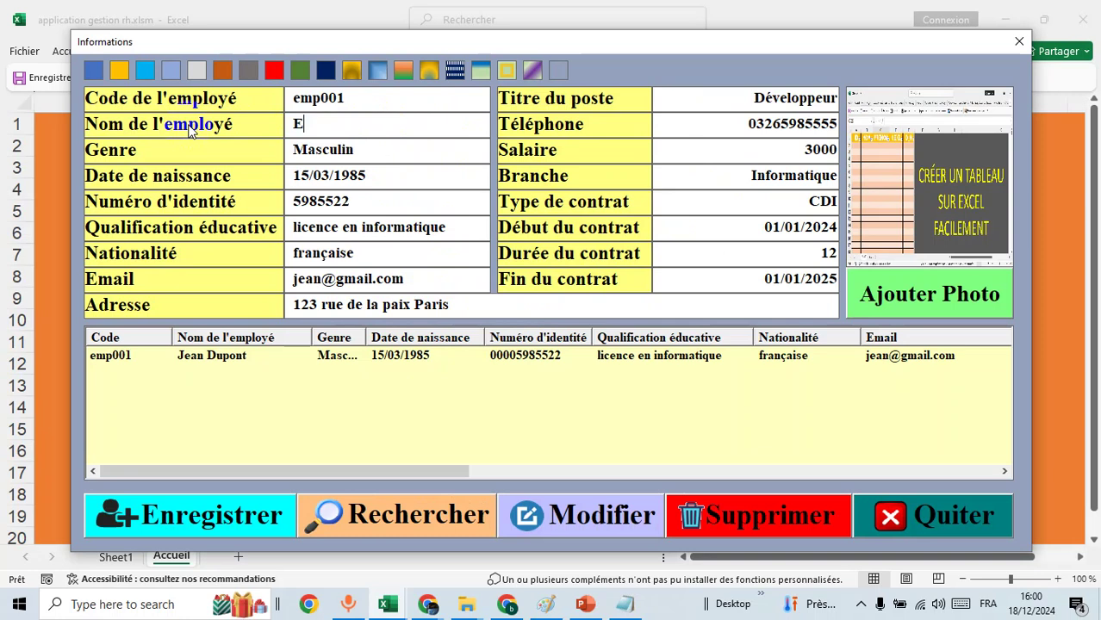
pyautogui.write('ric')
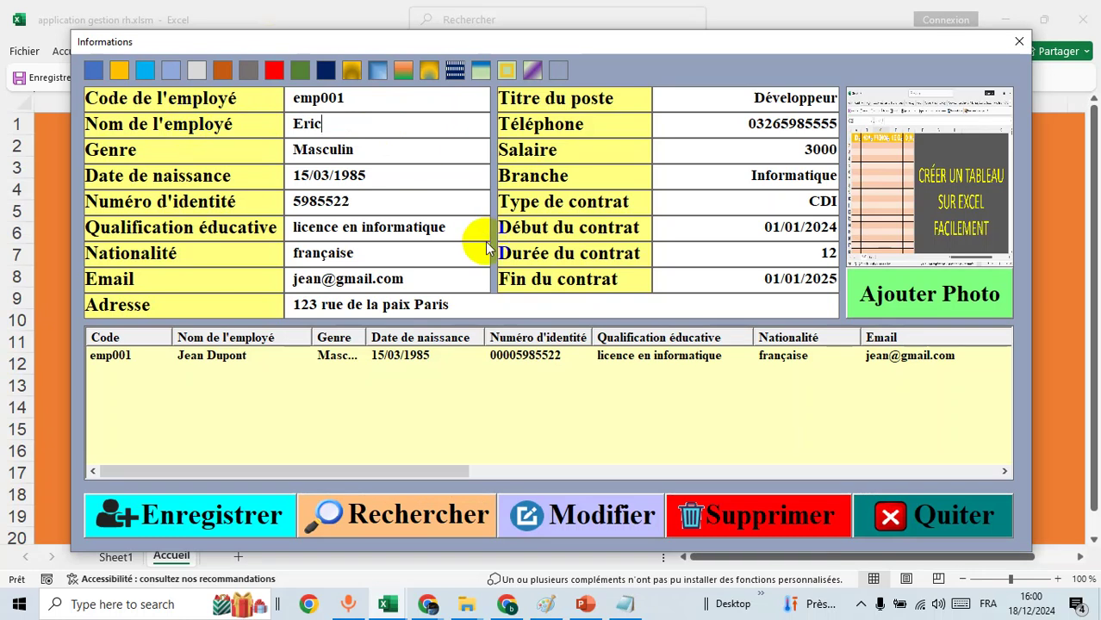
pyautogui.click(508, 426)
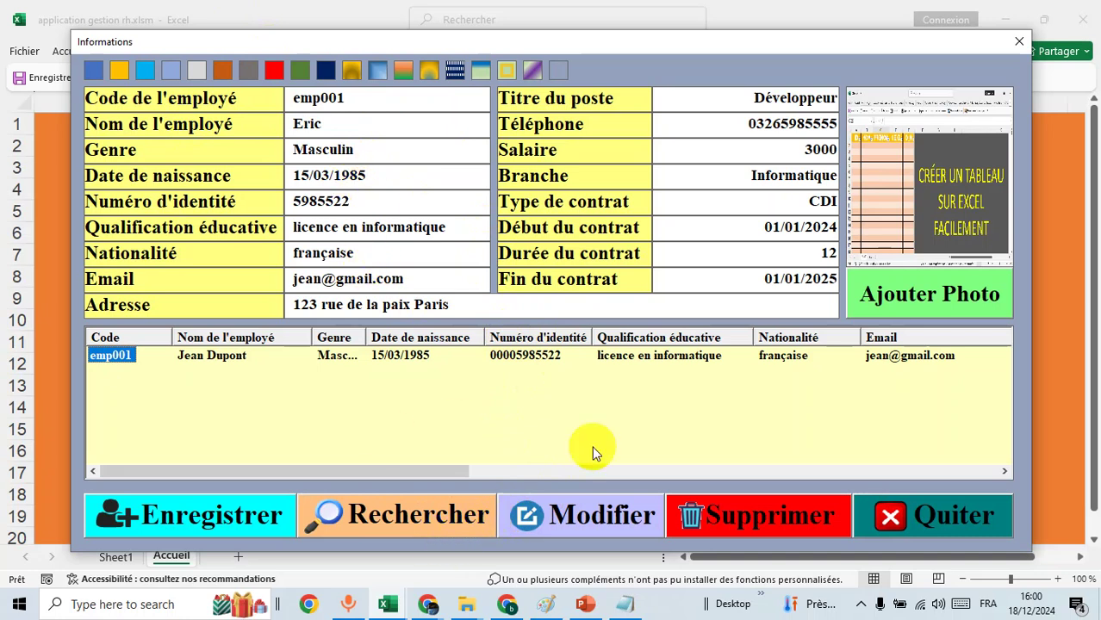
pyautogui.click(582, 517)
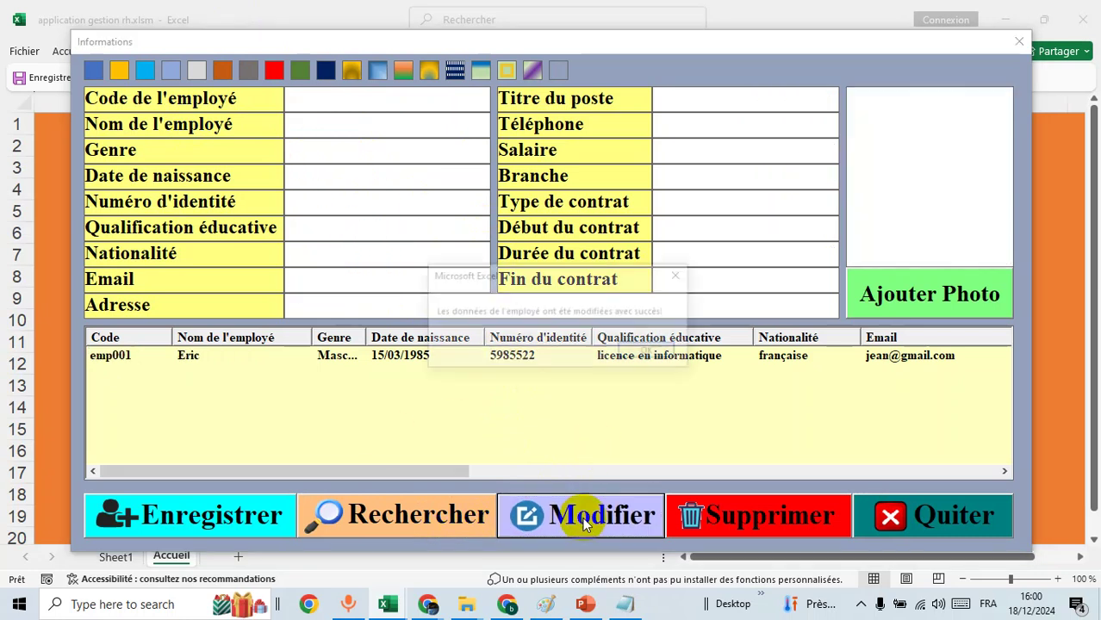
pyautogui.click(649, 353)
pyautogui.click(410, 420)
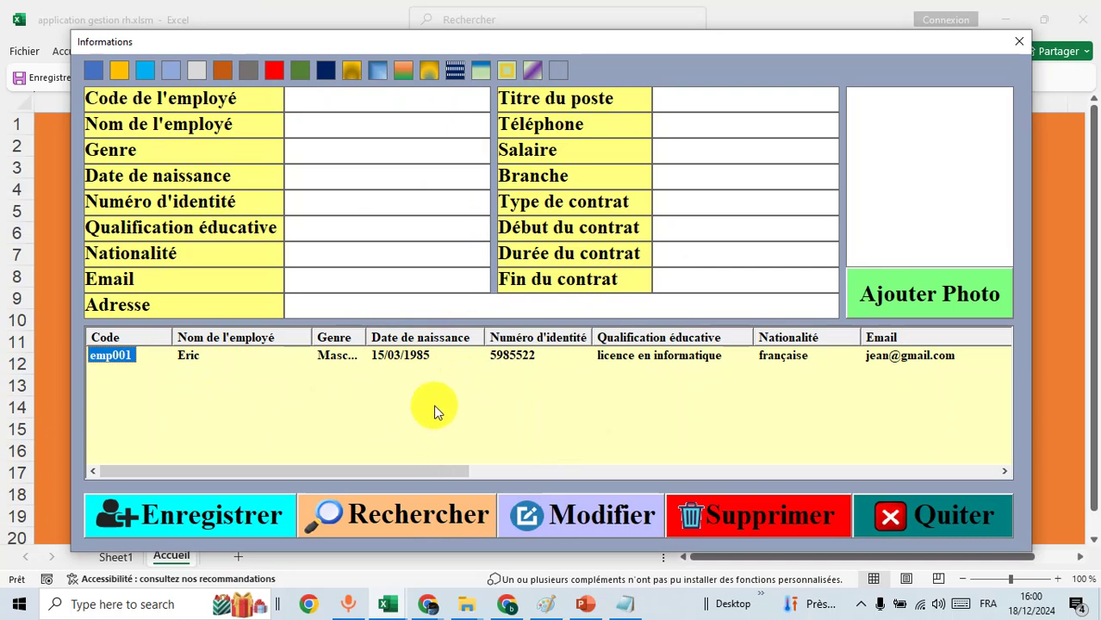
# Reload the record by employee code, then delete it with Supprimer and confirm.
pyautogui.click(415, 517)
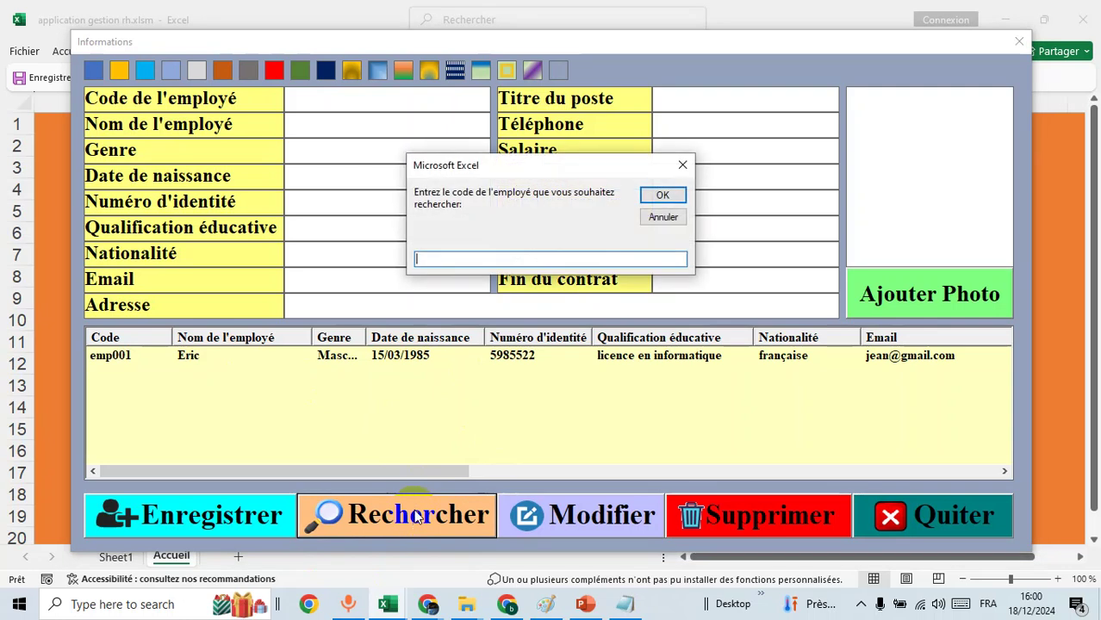
pyautogui.write('emp001')
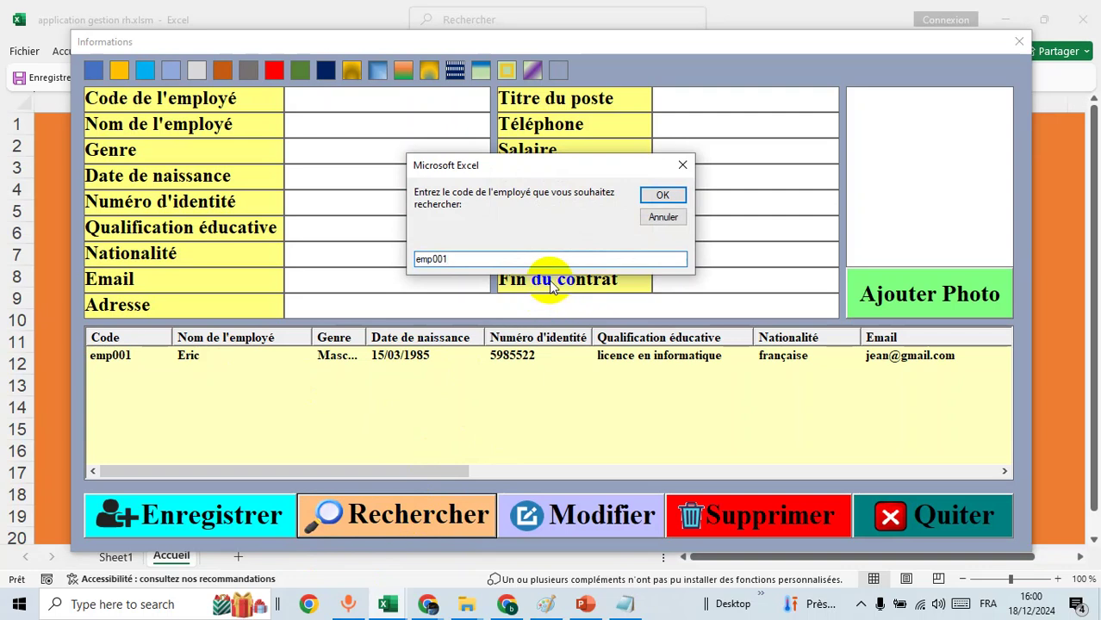
pyautogui.click(662, 195)
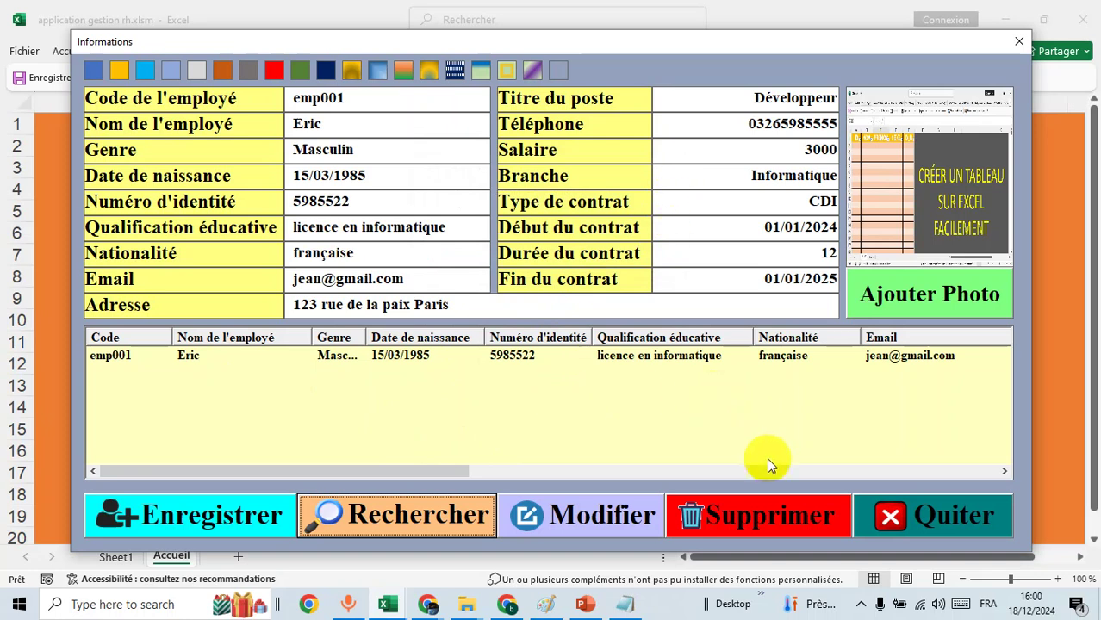
pyautogui.click(757, 529)
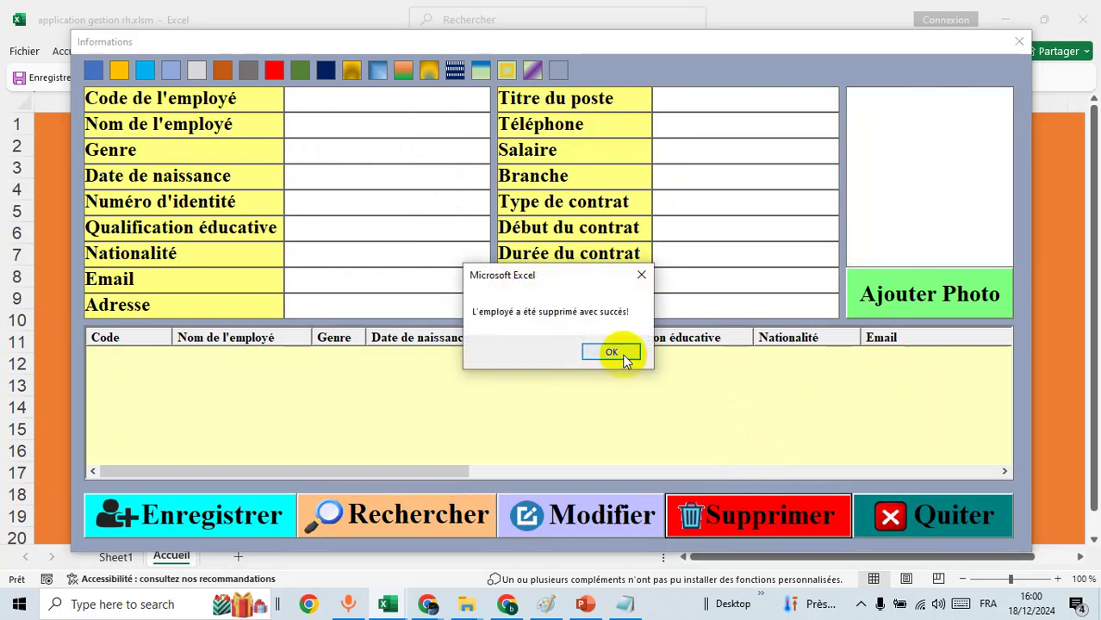
pyautogui.click(623, 357)
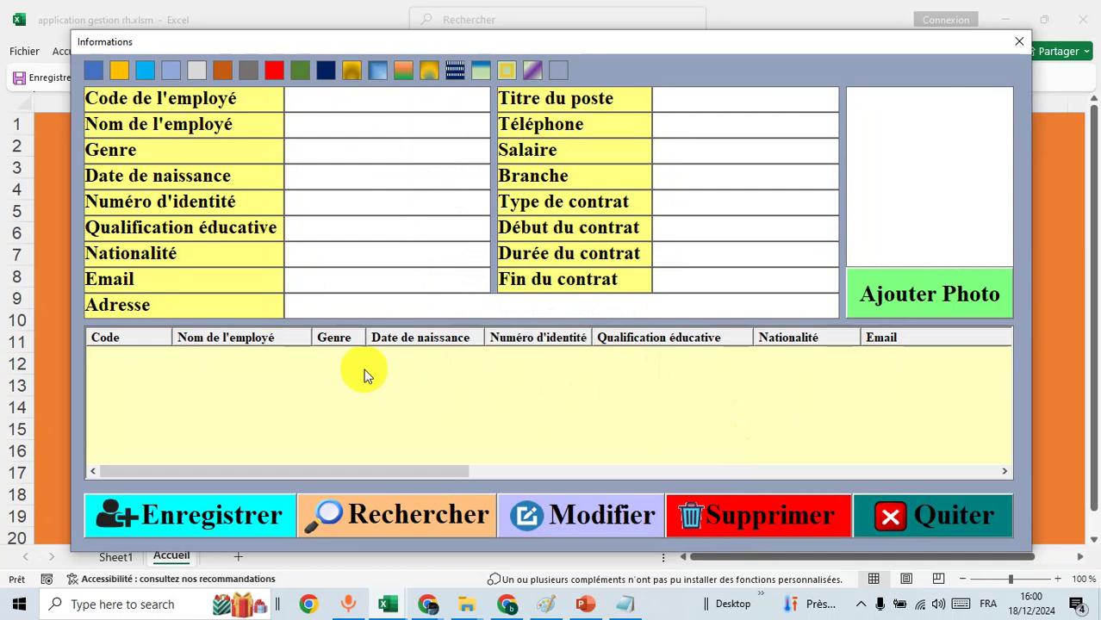
# Close the Informations form, check the empty Sheet1 table, and reopen the form from the ACCUEIL picture.
pyautogui.moveTo(407, 471)
pyautogui.mouseDown()
pyautogui.moveTo(765, 470)
pyautogui.moveTo(246, 450)
pyautogui.mouseUp()
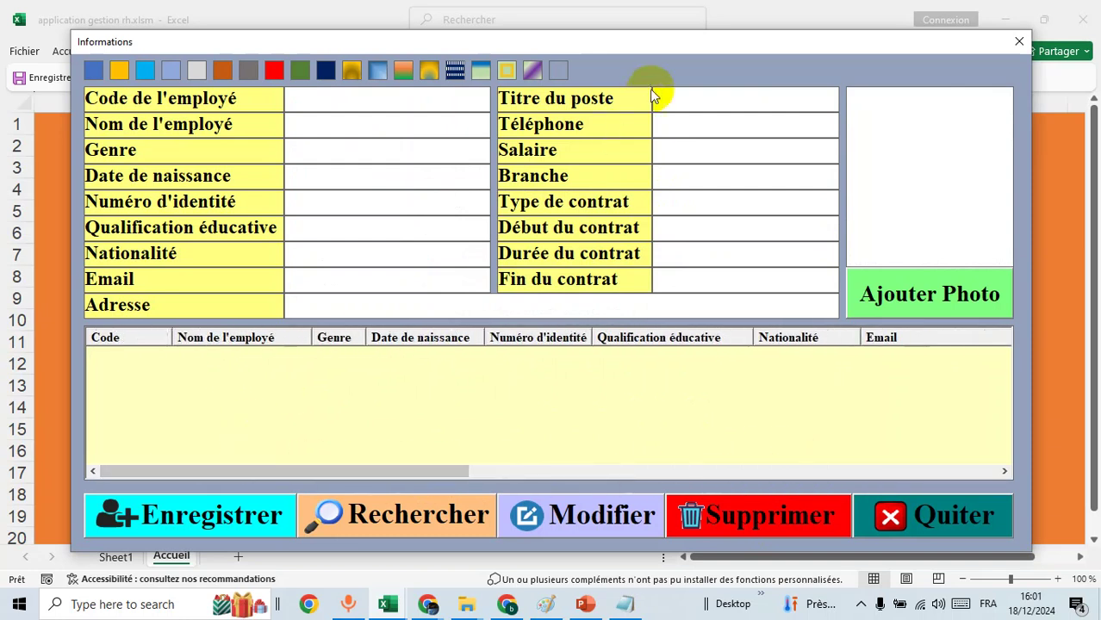
pyautogui.moveTo(674, 48); pyautogui.dragTo(683, 45)
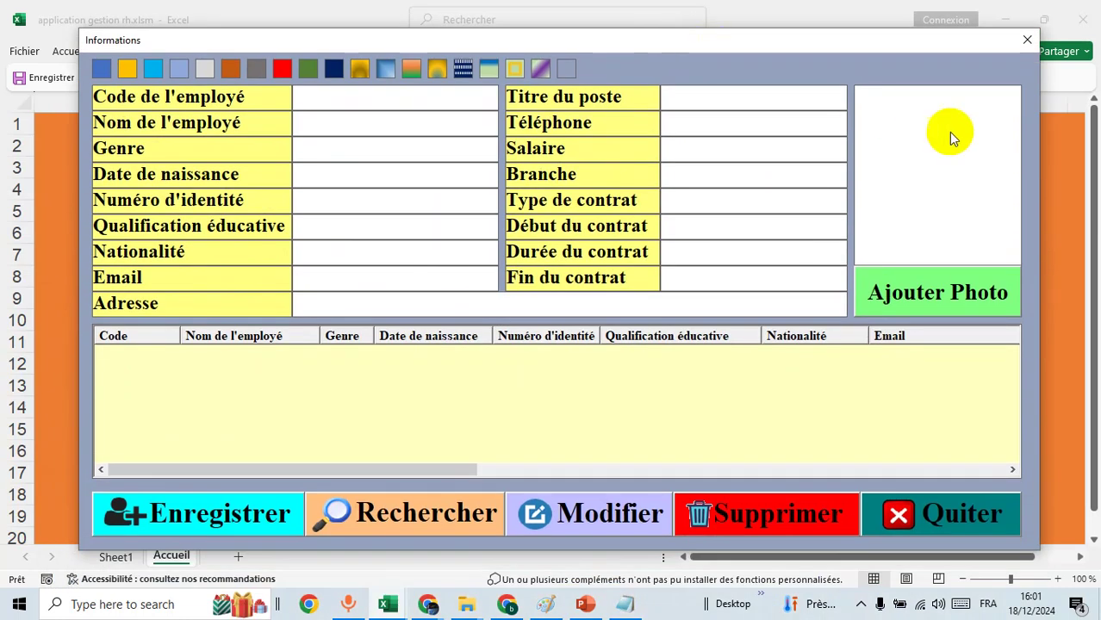
pyautogui.click(1027, 39)
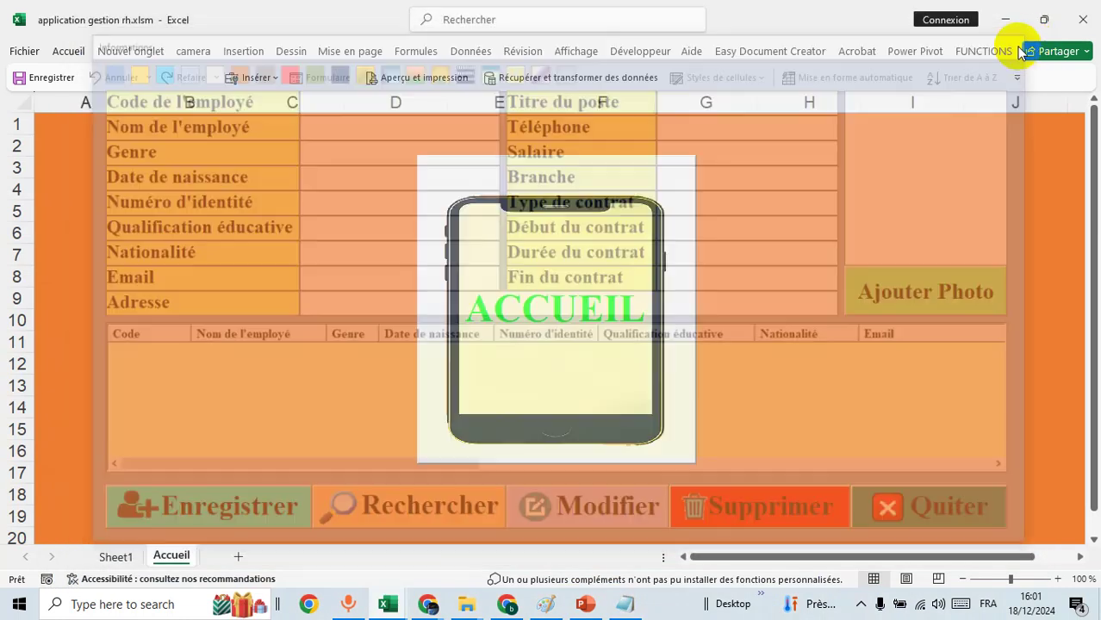
pyautogui.click(113, 557)
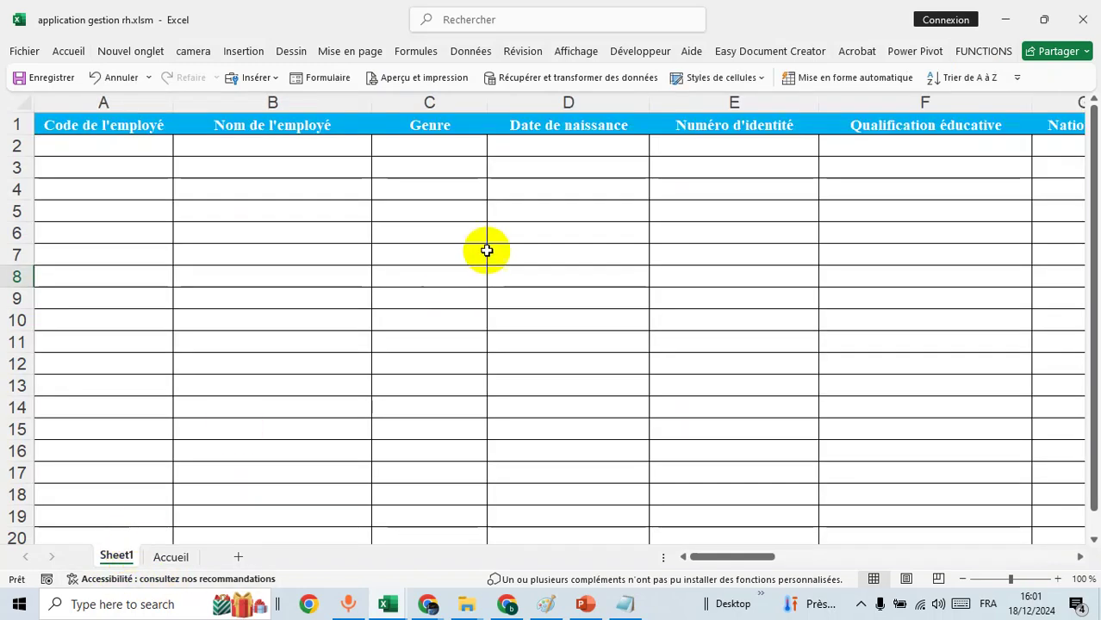
pyautogui.click(171, 556)
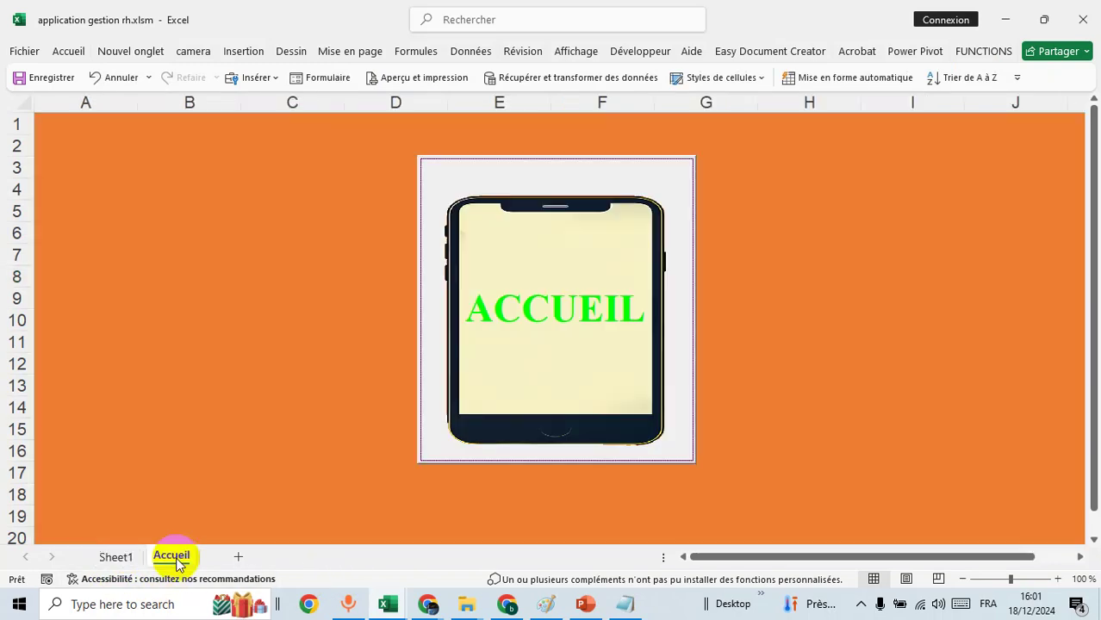
pyautogui.click(578, 304)
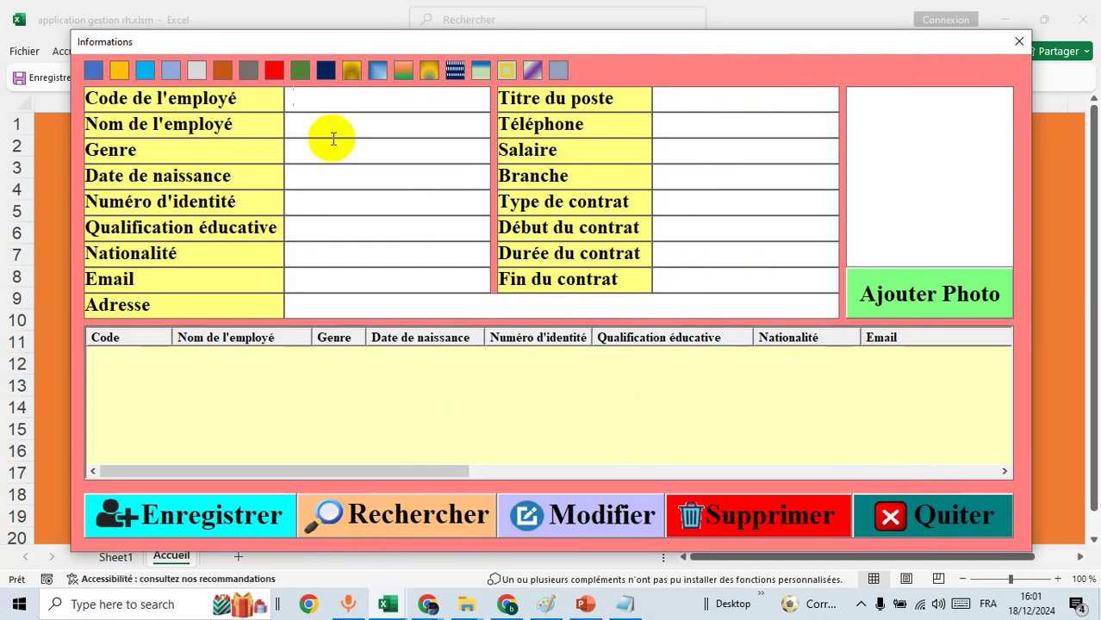
# Quit and reopen the Informations form, then widen its list's Genre column.
pyautogui.click(954, 517)
pyautogui.click(546, 343)
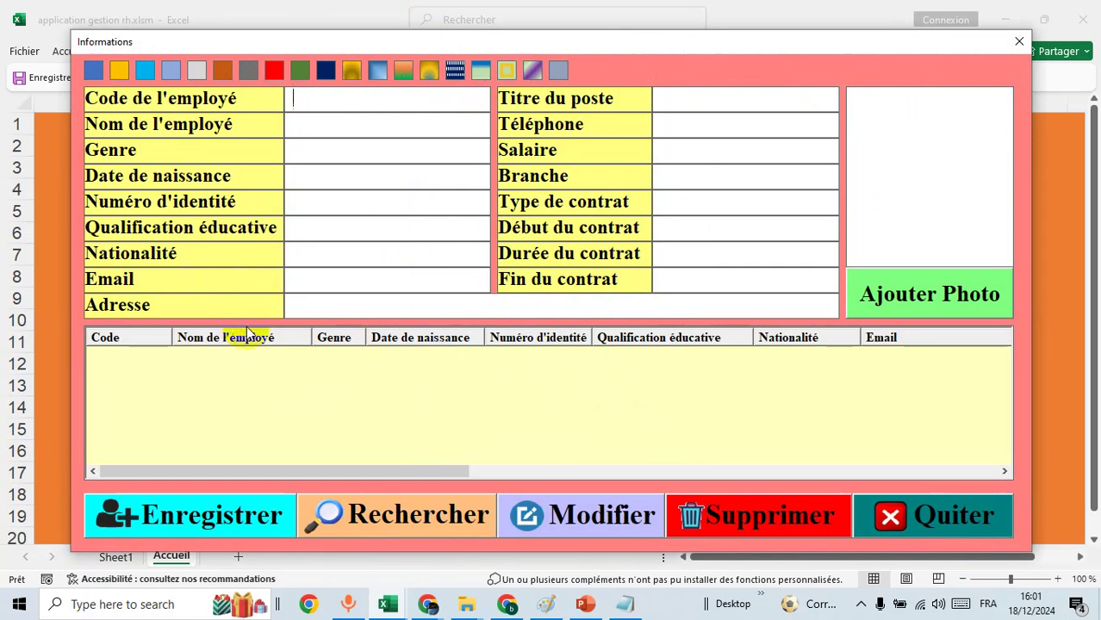
pyautogui.click(359, 402)
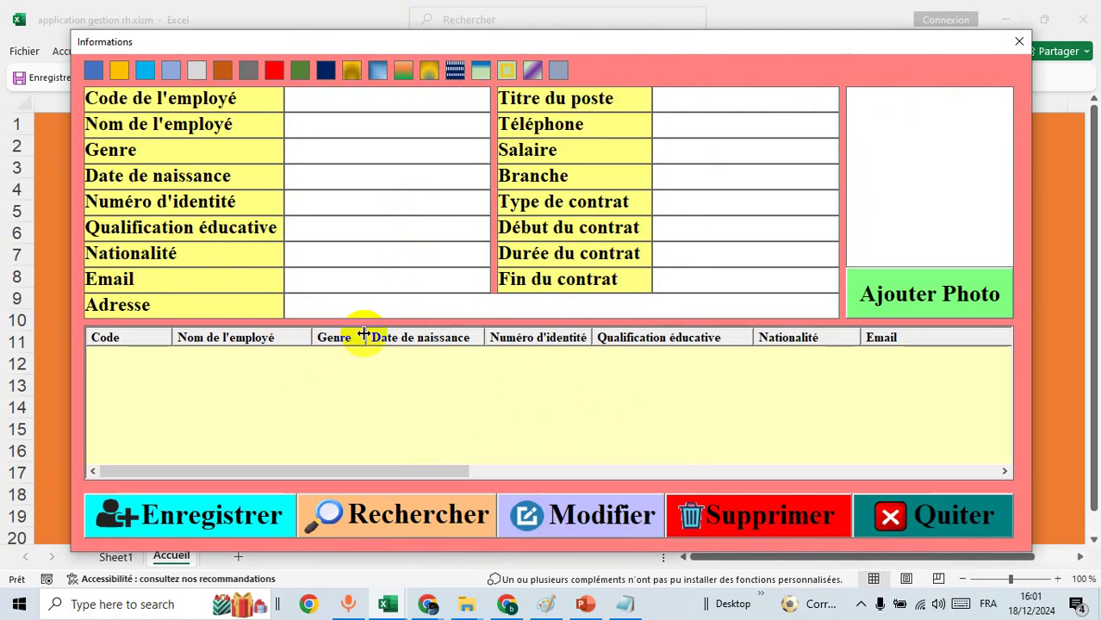
pyautogui.moveTo(365, 337); pyautogui.dragTo(396, 338)
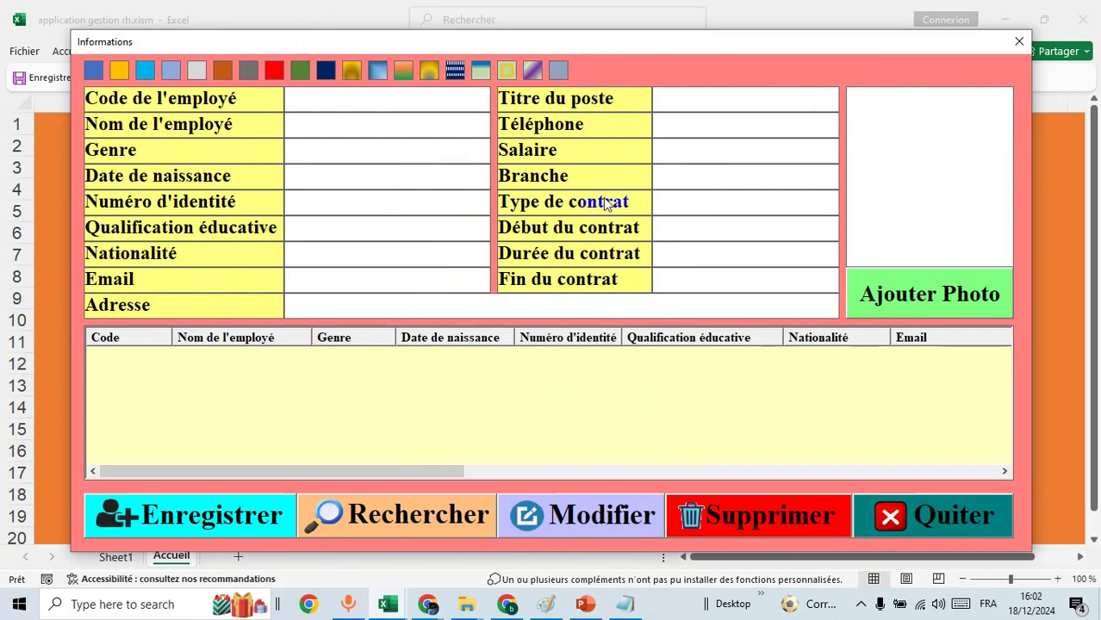
pyautogui.click(683, 103)
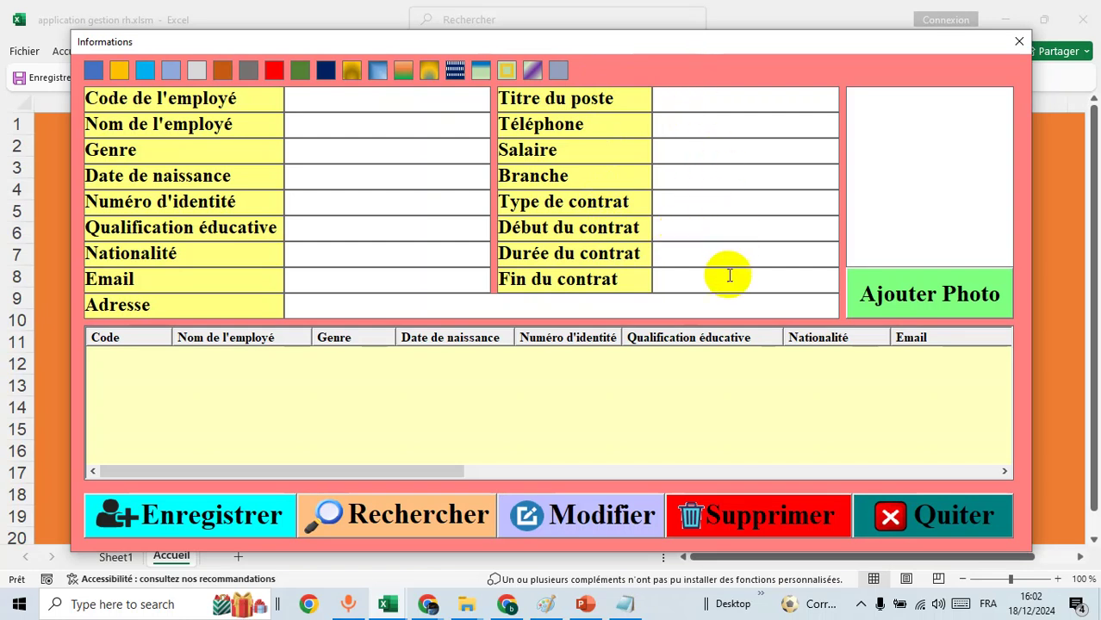
# Try cyan, periwinkle, orange, red, green, dark navy and gold form backgrounds.
pyautogui.click(510, 421)
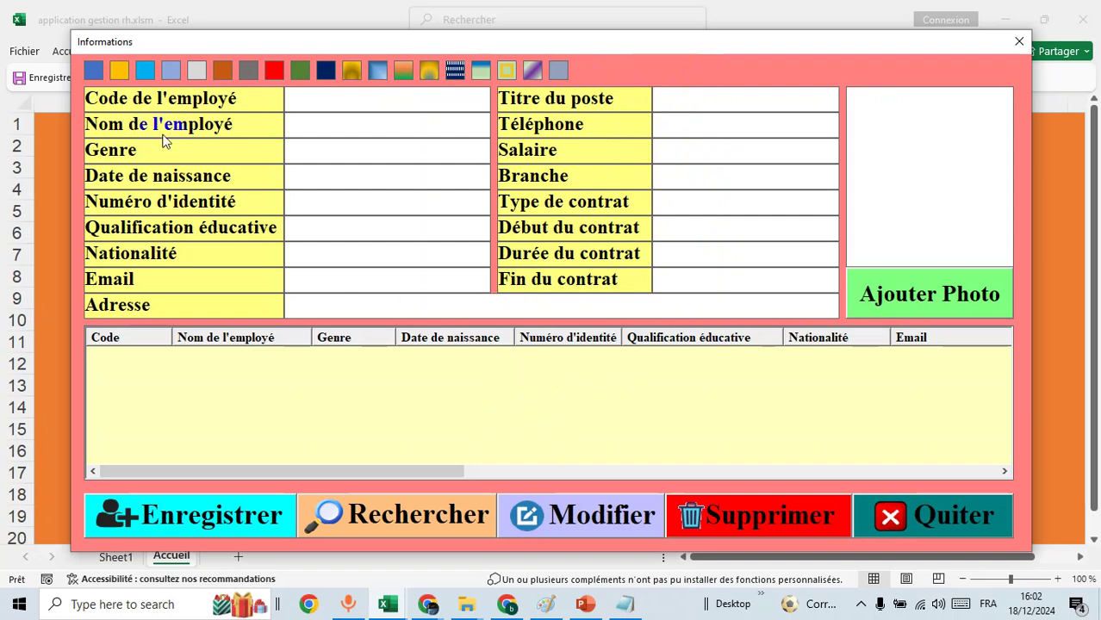
pyautogui.click(144, 72)
pyautogui.click(175, 73)
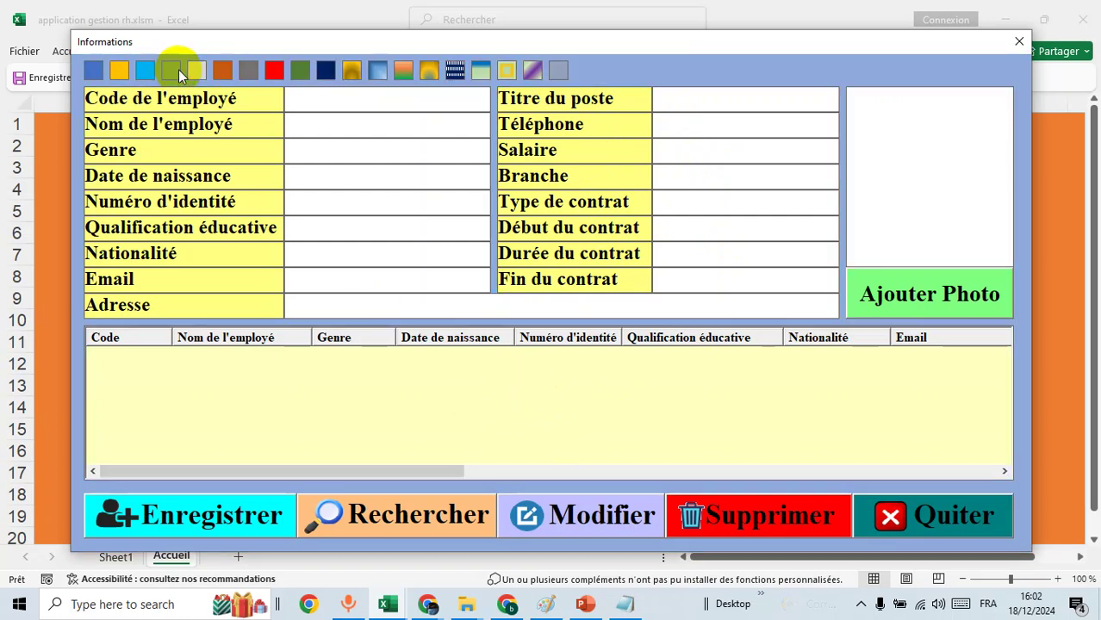
pyautogui.click(222, 71)
pyautogui.click(274, 71)
pyautogui.click(300, 70)
pyautogui.click(326, 71)
pyautogui.click(351, 70)
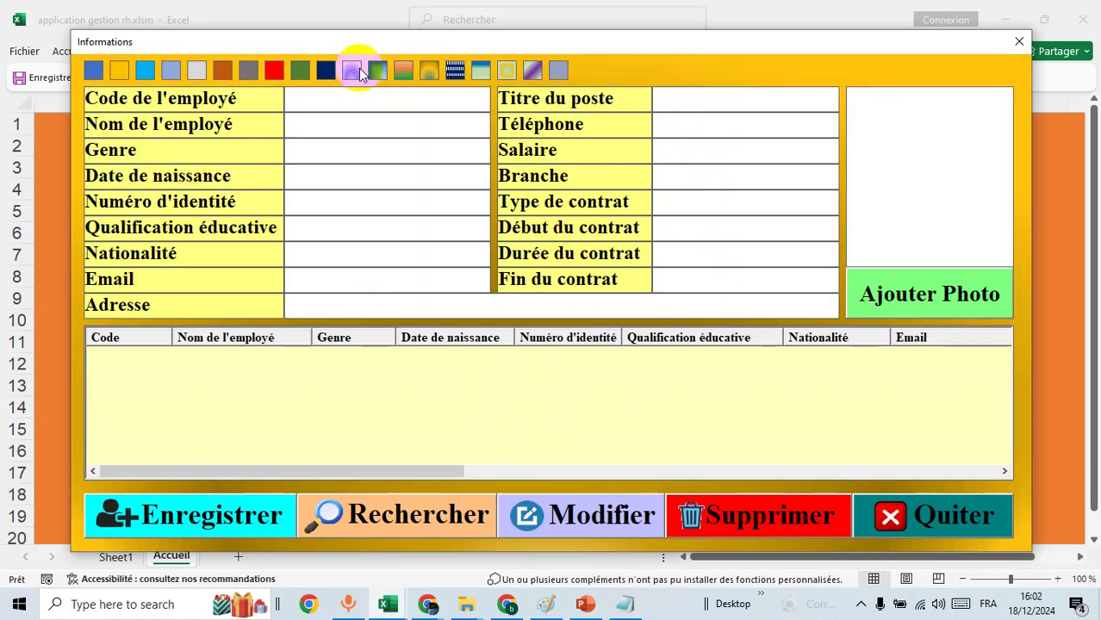
# Try the gradient, striped, pale and grey-blue backgrounds, then settle on solid blue.
pyautogui.click(396, 71)
pyautogui.click(455, 70)
pyautogui.click(505, 73)
pyautogui.click(530, 72)
pyautogui.click(560, 70)
pyautogui.click(534, 69)
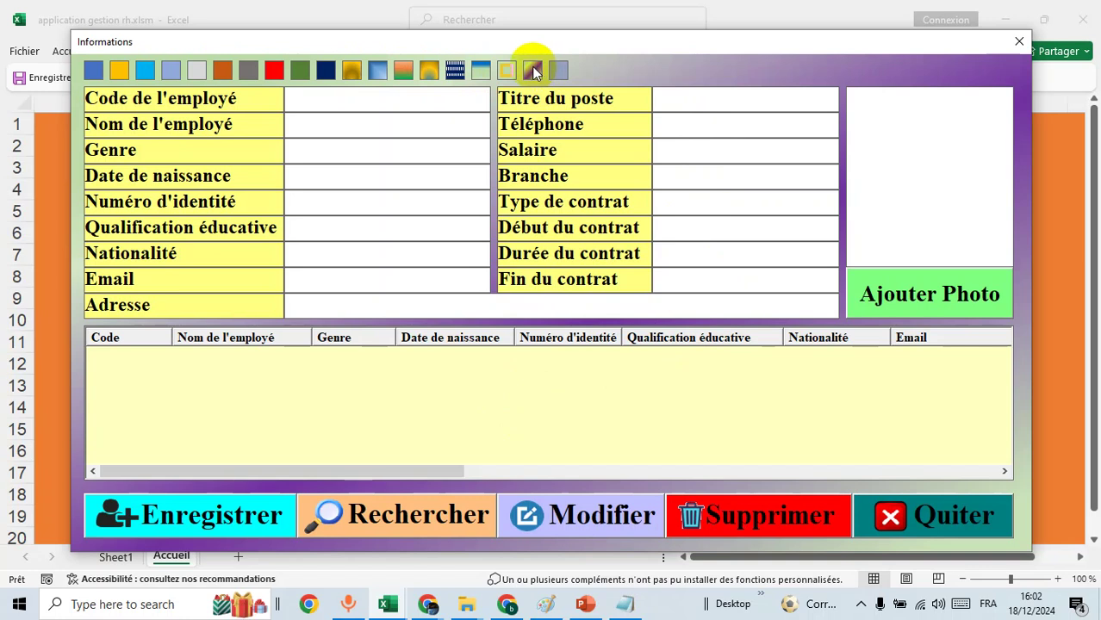
pyautogui.click(94, 67)
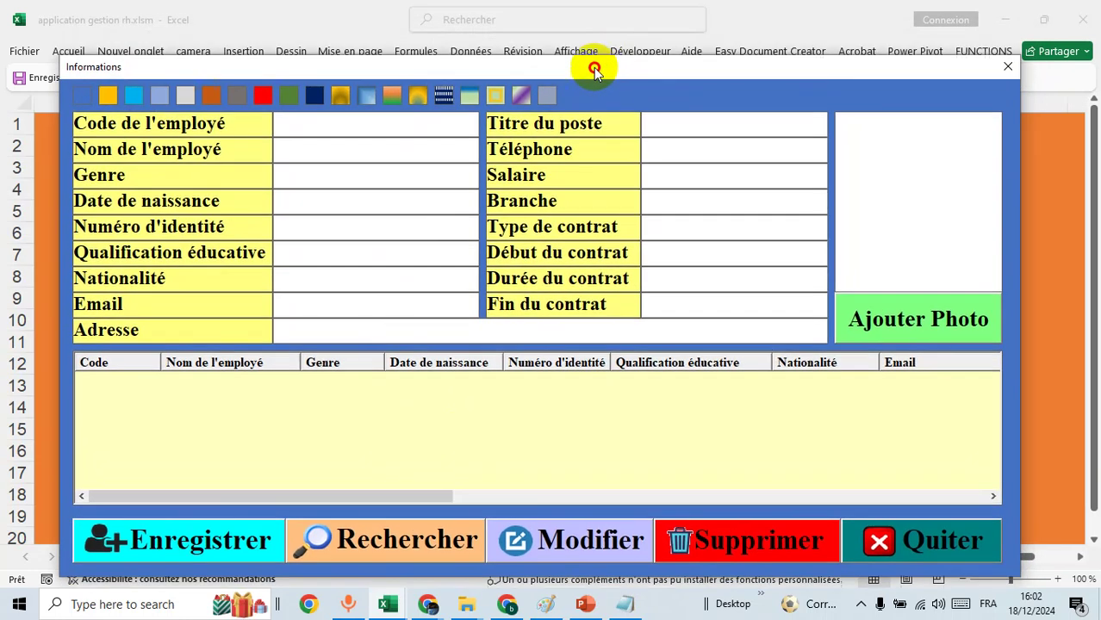
# Widen the Qualification éducative, Numéro d'identité and Date de naissance list columns.
pyautogui.moveTo(606, 44); pyautogui.dragTo(594, 43)
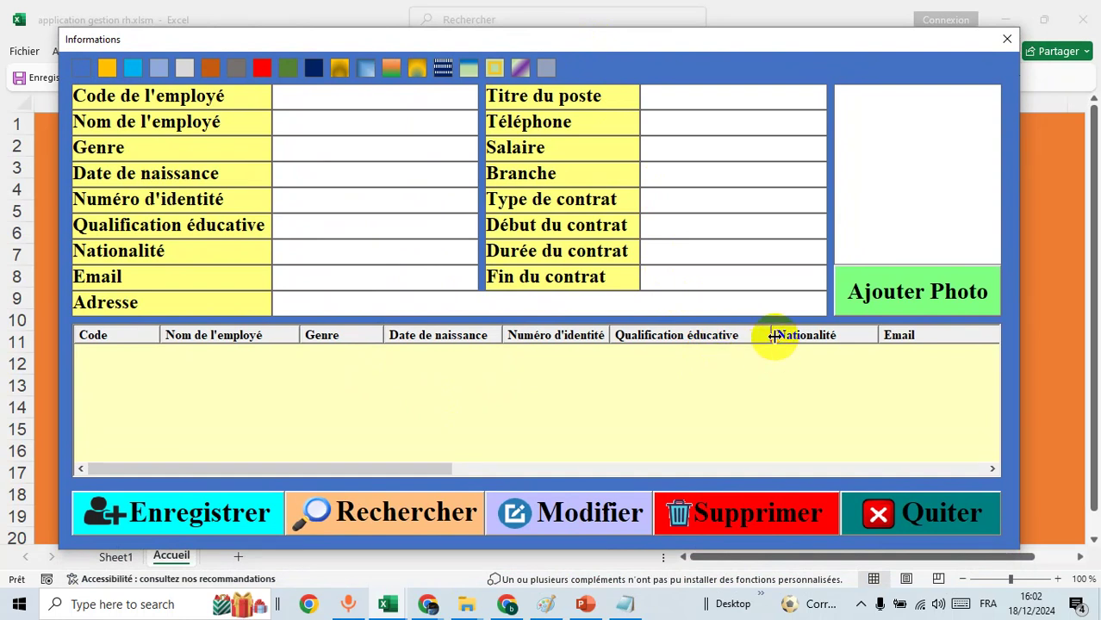
pyautogui.moveTo(769, 336); pyautogui.dragTo(786, 336)
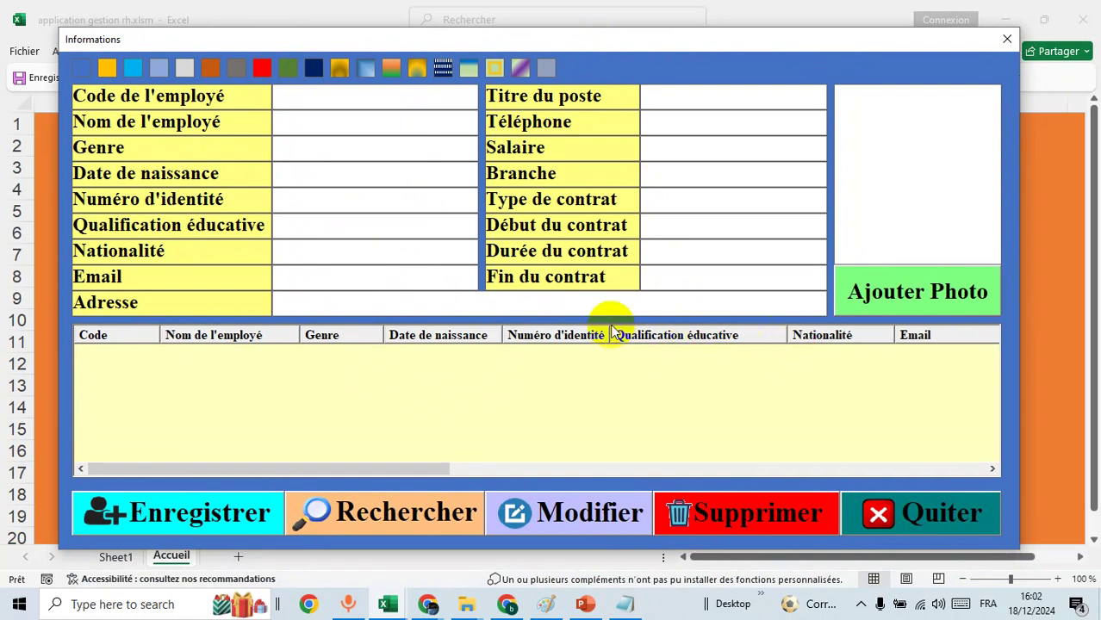
pyautogui.moveTo(610, 336); pyautogui.dragTo(638, 336)
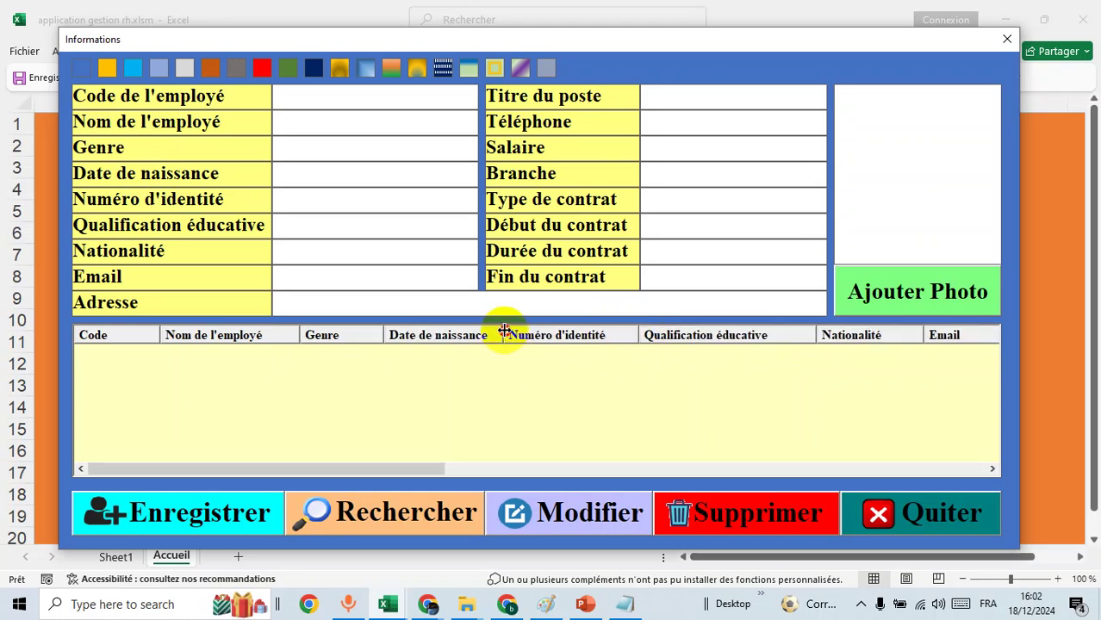
pyautogui.moveTo(504, 336); pyautogui.dragTo(532, 337)
# Narrow the Code and Nom de l'employé columns and widen Genre slightly.
pyautogui.moveTo(161, 335); pyautogui.dragTo(138, 335)
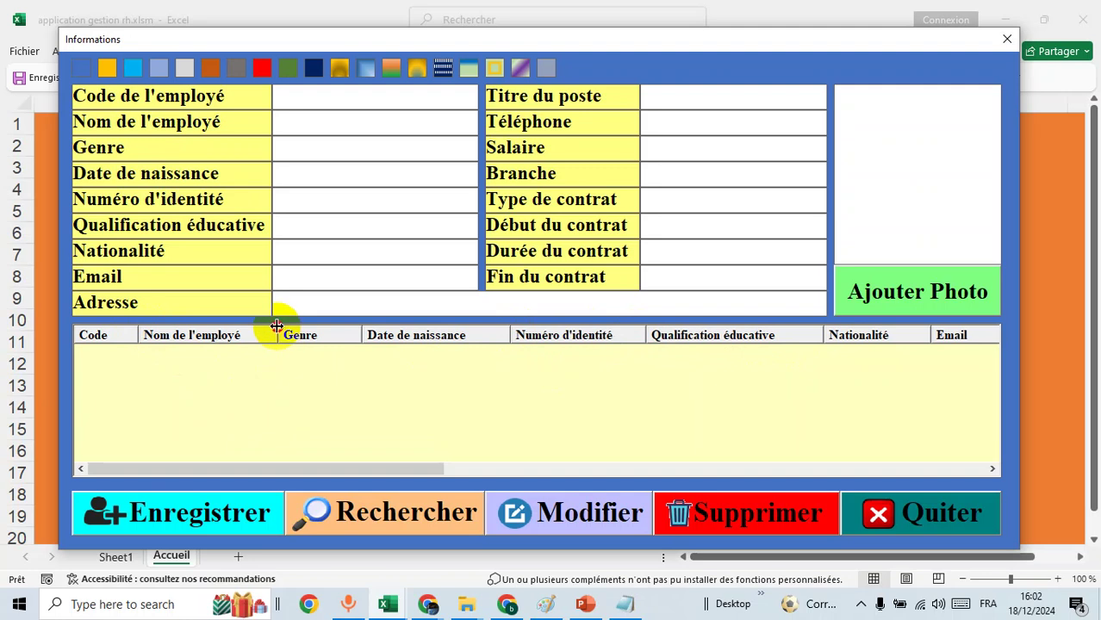
pyautogui.moveTo(277, 335); pyautogui.dragTo(256, 335)
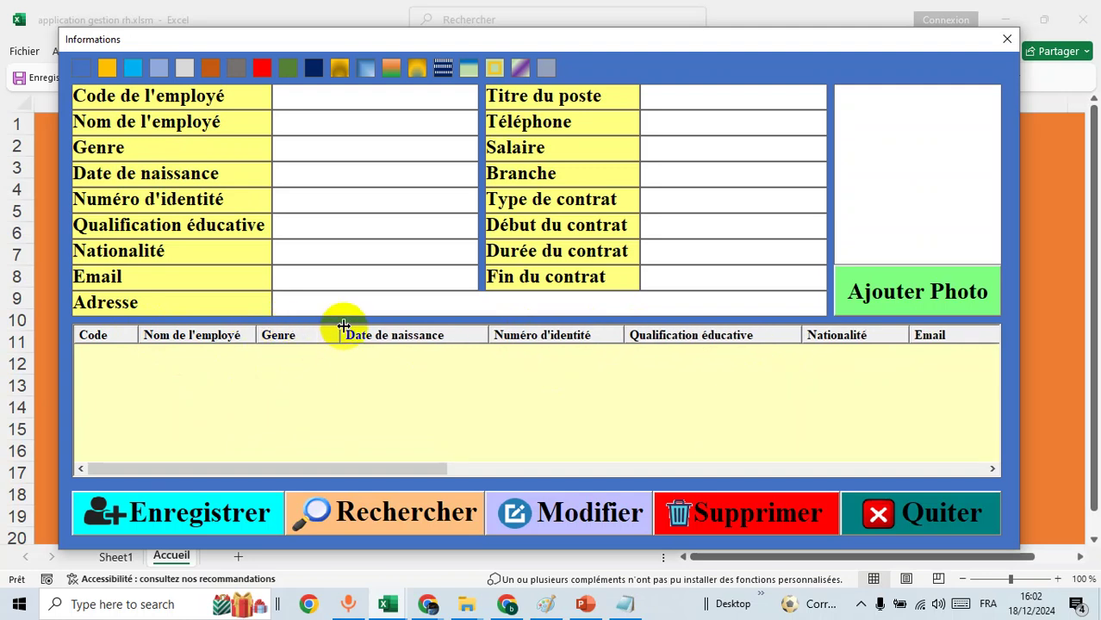
pyautogui.moveTo(343, 328); pyautogui.dragTo(353, 328)
pyautogui.moveTo(411, 473); pyautogui.dragTo(662, 468)
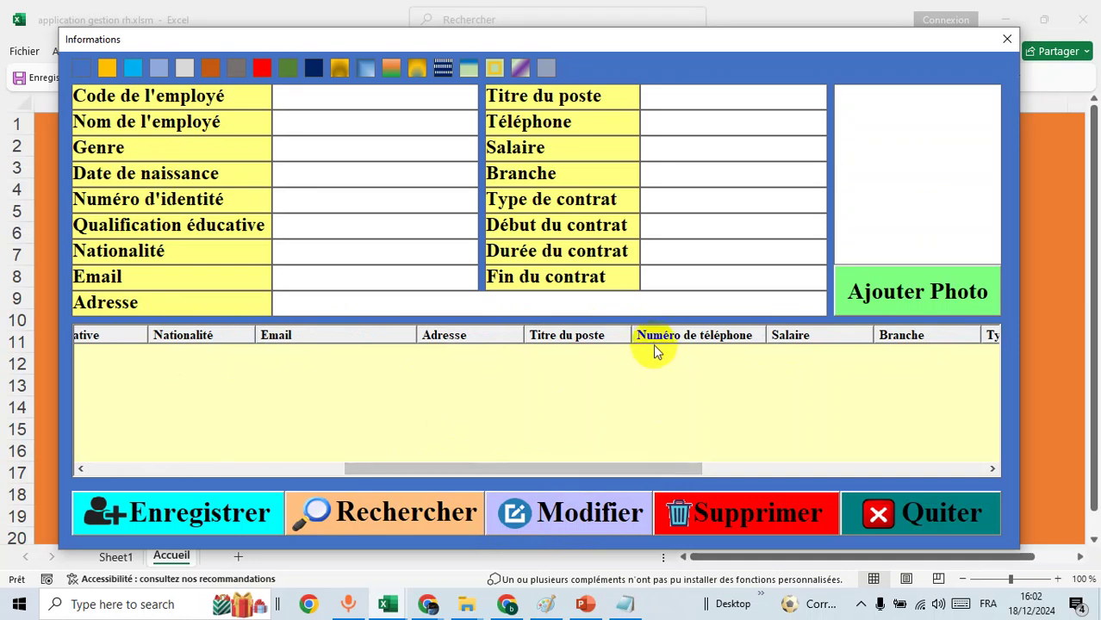
# Widen the Titre du poste and Durée du contrat columns and narrow the Salaire column.
pyautogui.moveTo(632, 335); pyautogui.dragTo(655, 337)
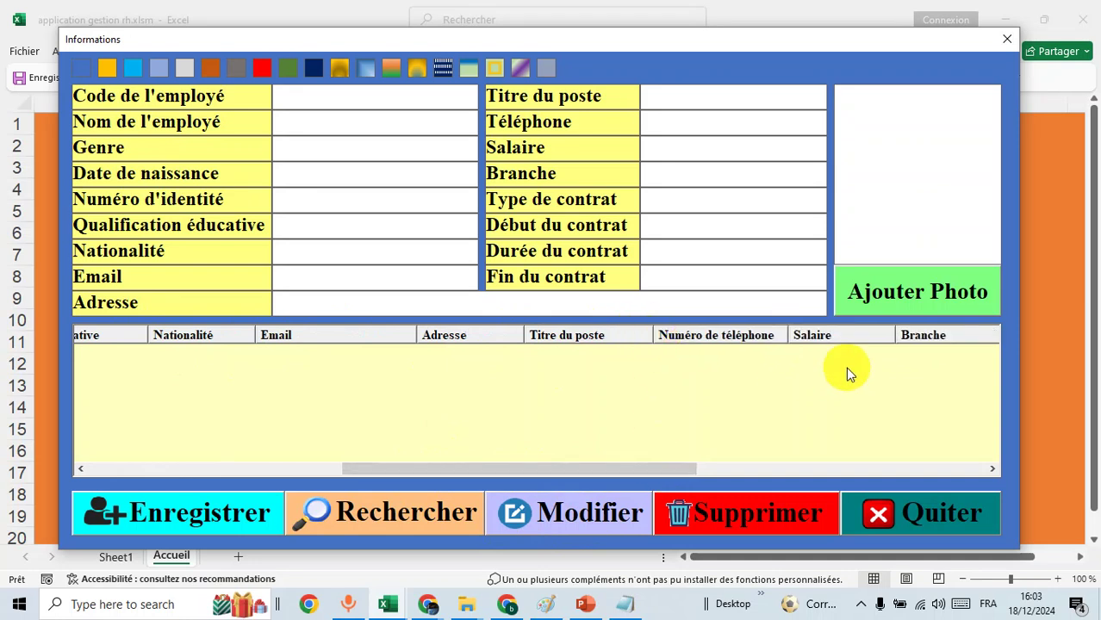
pyautogui.moveTo(895, 334); pyautogui.dragTo(870, 334)
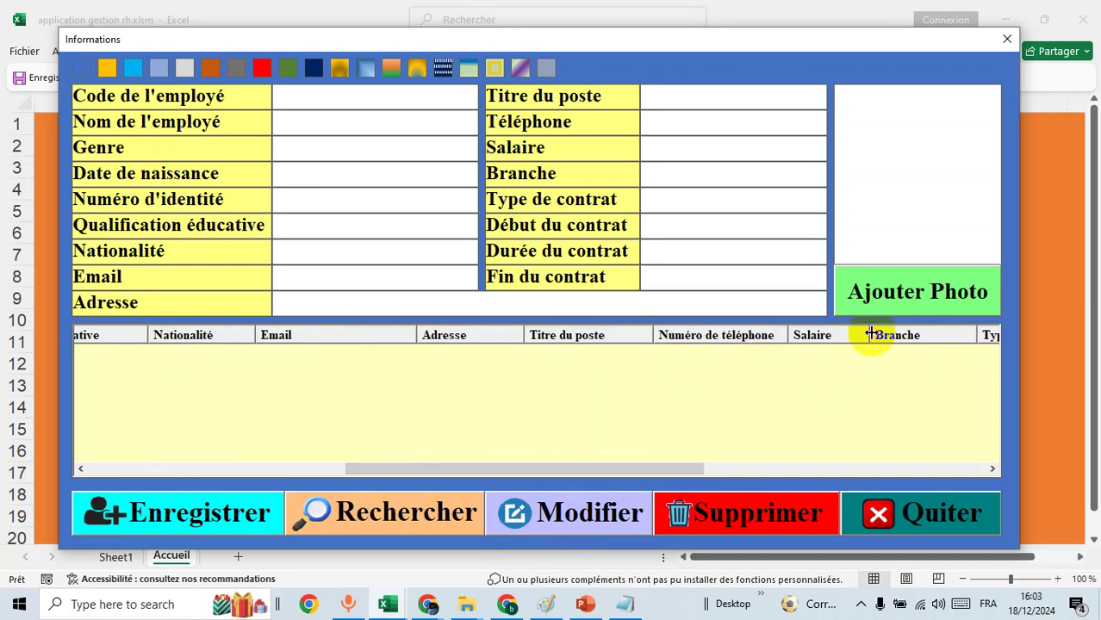
pyautogui.moveTo(609, 470); pyautogui.dragTo(838, 453)
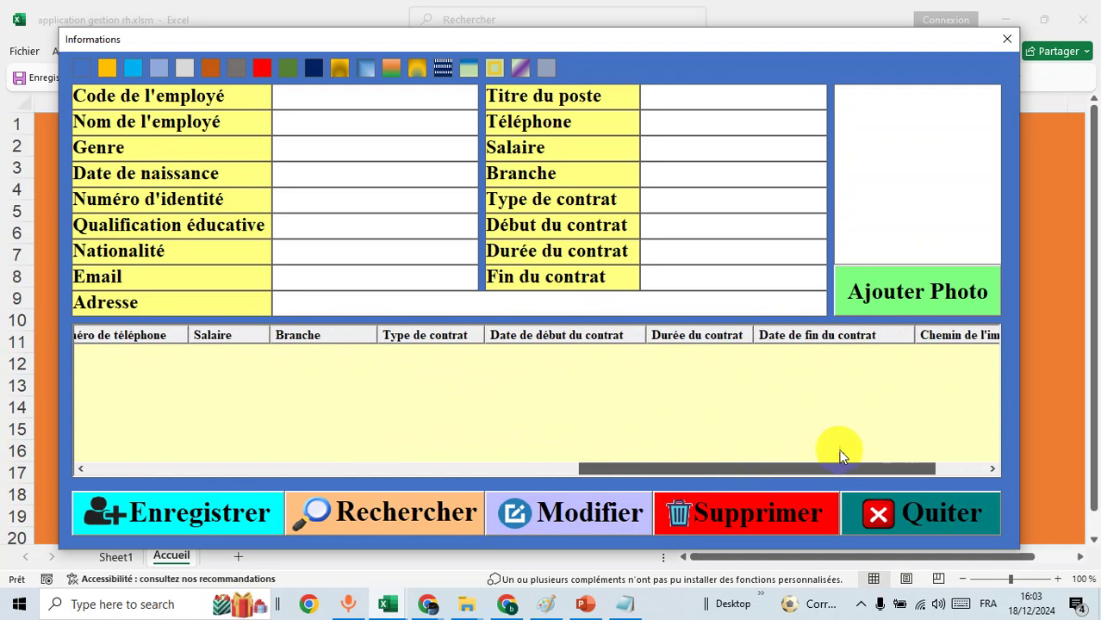
pyautogui.moveTo(754, 335); pyautogui.dragTo(771, 335)
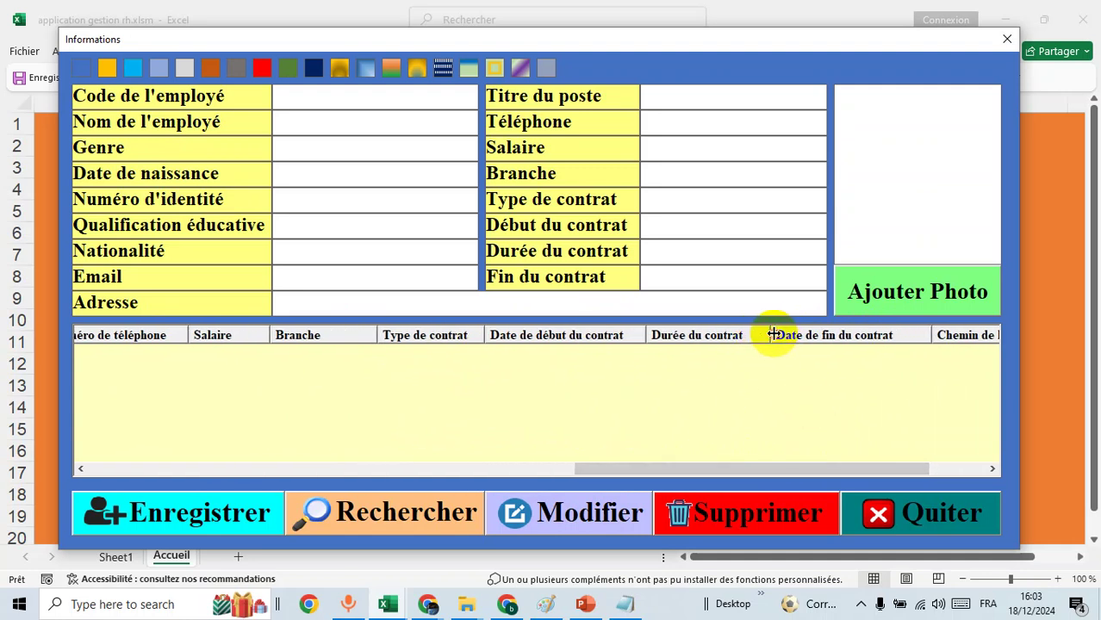
pyautogui.moveTo(828, 468); pyautogui.dragTo(885, 469)
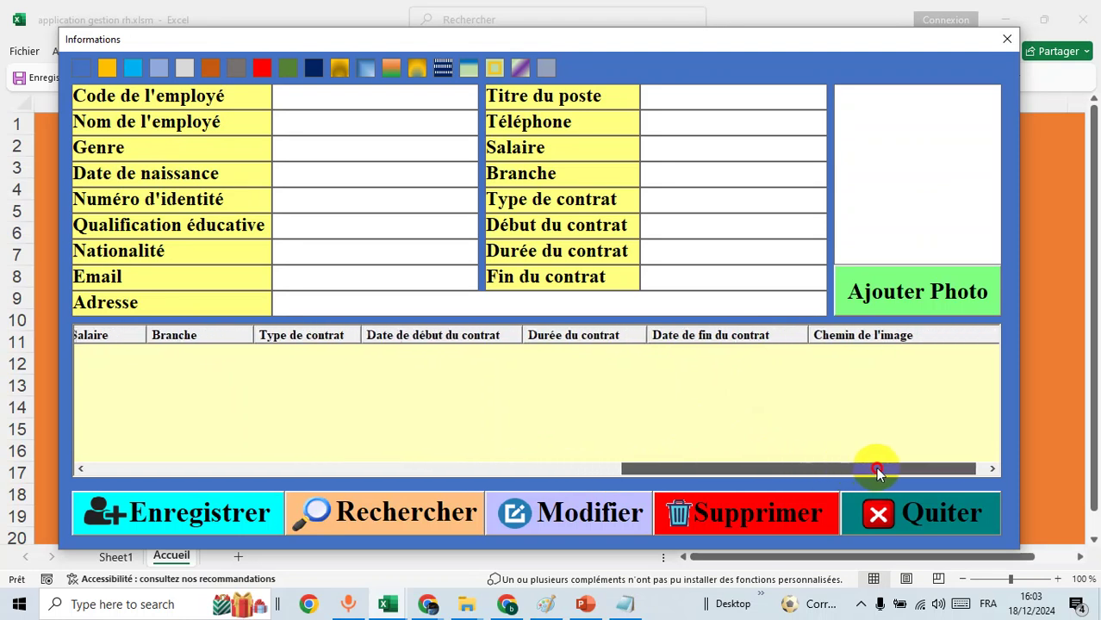
pyautogui.click(829, 495)
pyautogui.moveTo(894, 470); pyautogui.dragTo(816, 469)
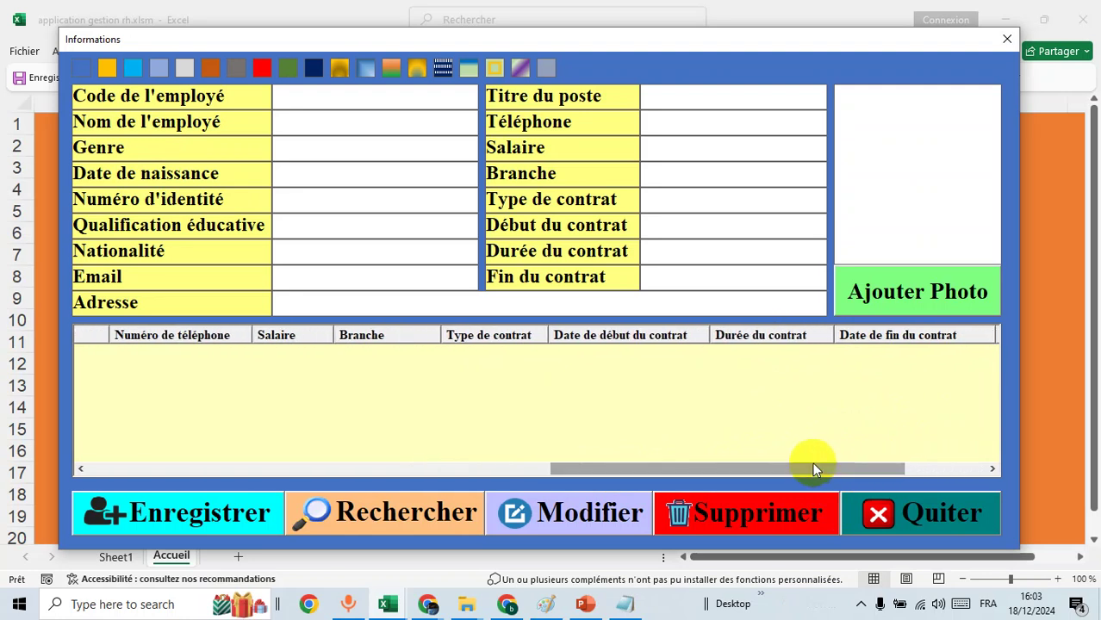